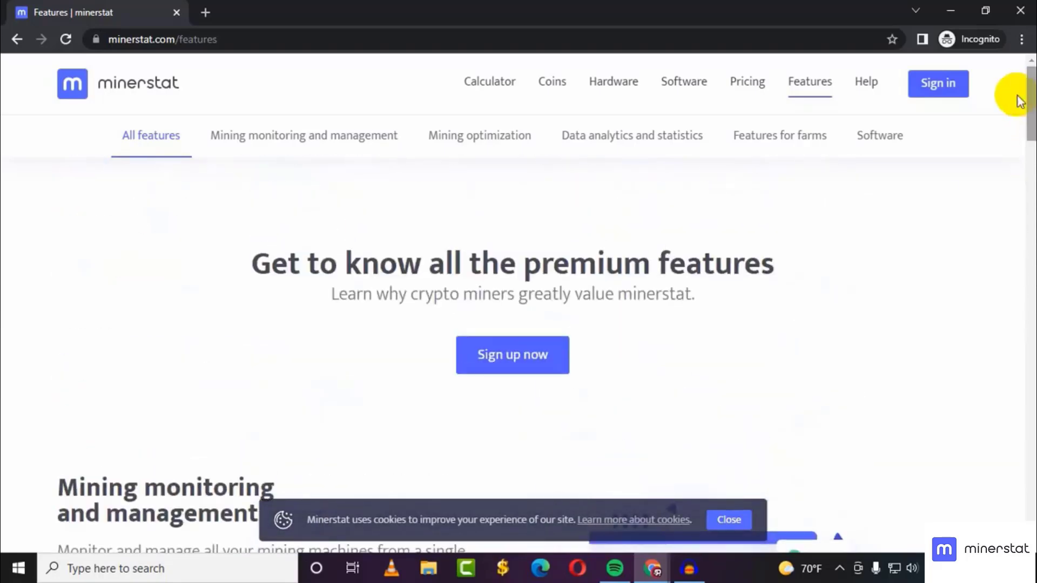
- Open the pricing page and review the Limited and Tier plan prices
{"action": "left_click", "coordinate": [745, 85]}
{"action": "scroll", "coordinate": [284, 404], "scroll_direction": "down", "scroll_amount": 2}
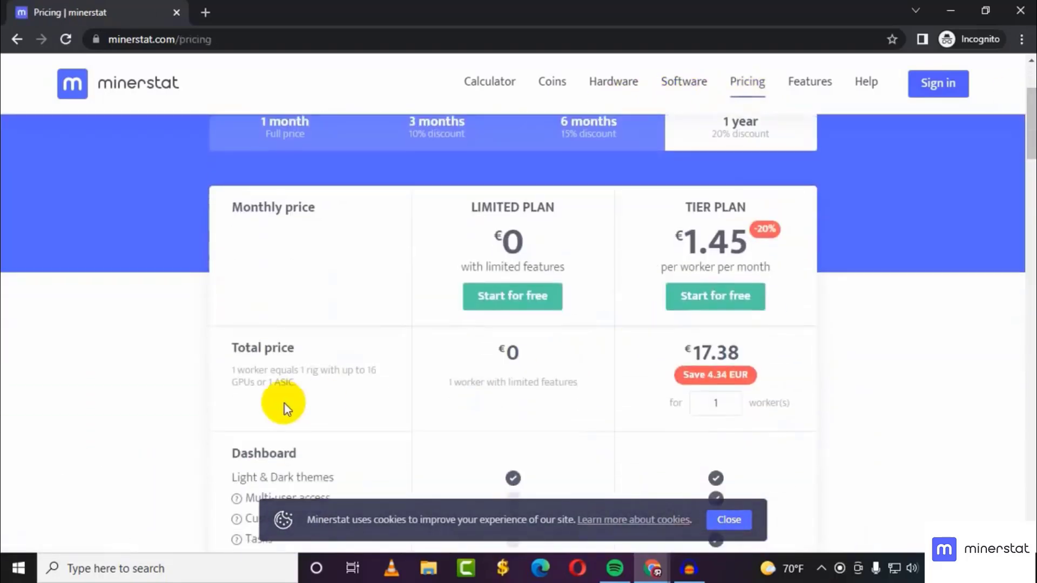
{"action": "scroll", "coordinate": [252, 383], "scroll_direction": "down", "scroll_amount": 1}
{"action": "scroll", "coordinate": [412, 342], "scroll_direction": "up", "scroll_amount": 2}
{"action": "scroll", "coordinate": [413, 343], "scroll_direction": "up", "scroll_amount": 2}
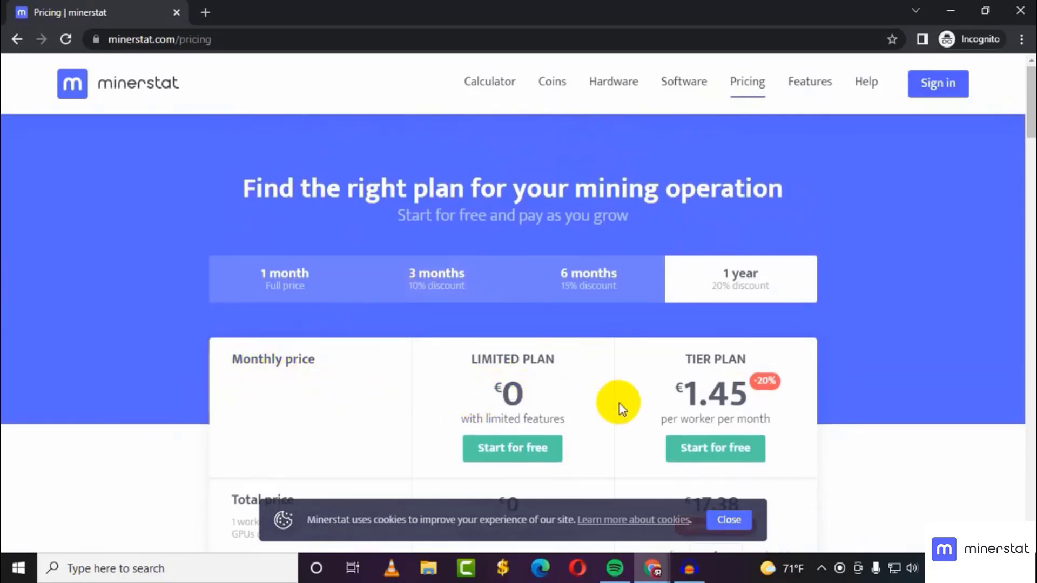
- Compare the 6-month, 3-month and 1-month billing periods and review the feature list of both plans
{"action": "mouse_move", "coordinate": [681, 378]}
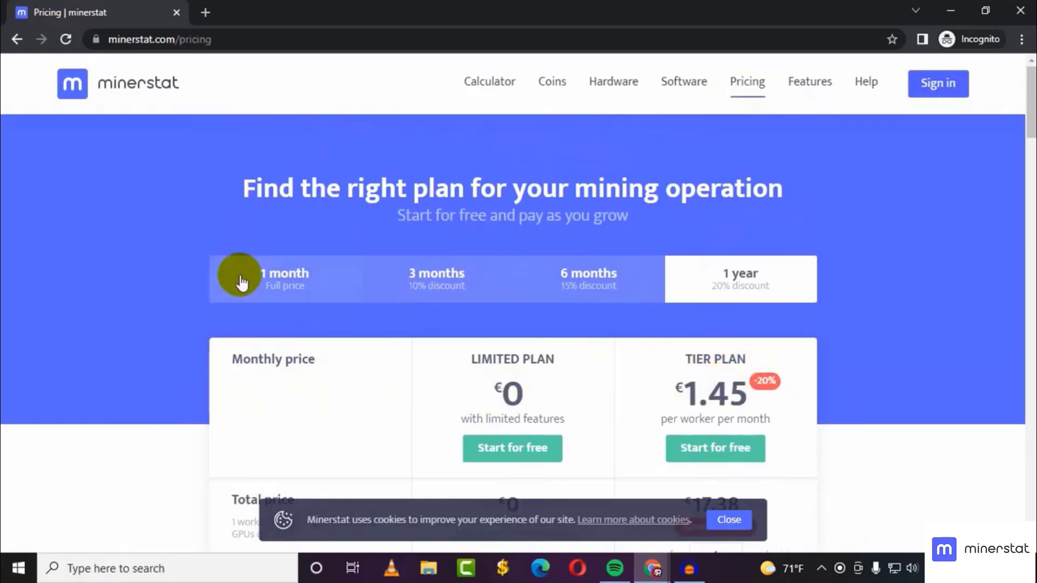
{"action": "left_click", "coordinate": [584, 288]}
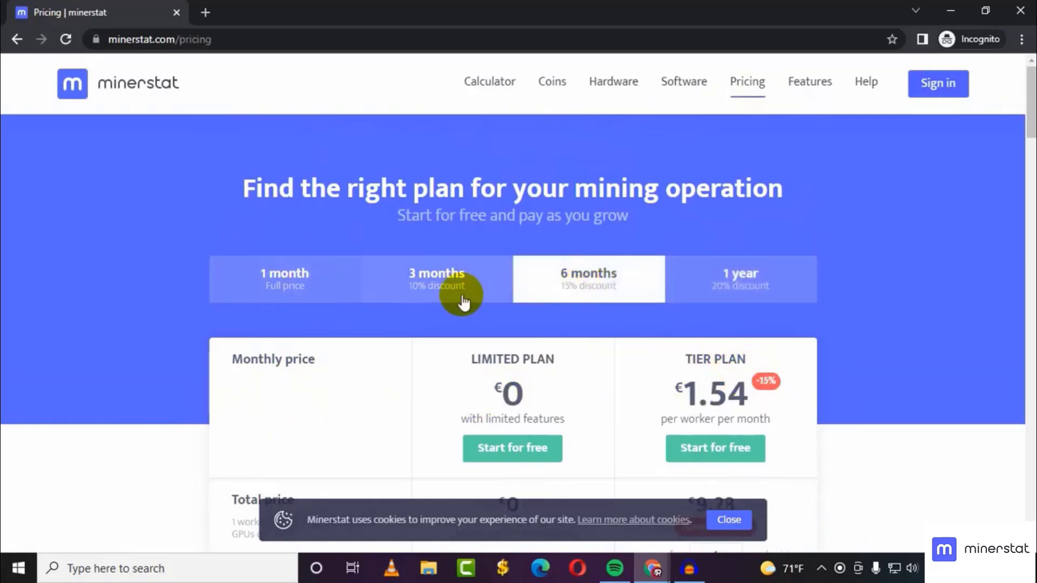
{"action": "left_click", "coordinate": [442, 287]}
{"action": "left_click", "coordinate": [302, 289]}
{"action": "scroll", "coordinate": [919, 335], "scroll_direction": "down", "scroll_amount": 20}
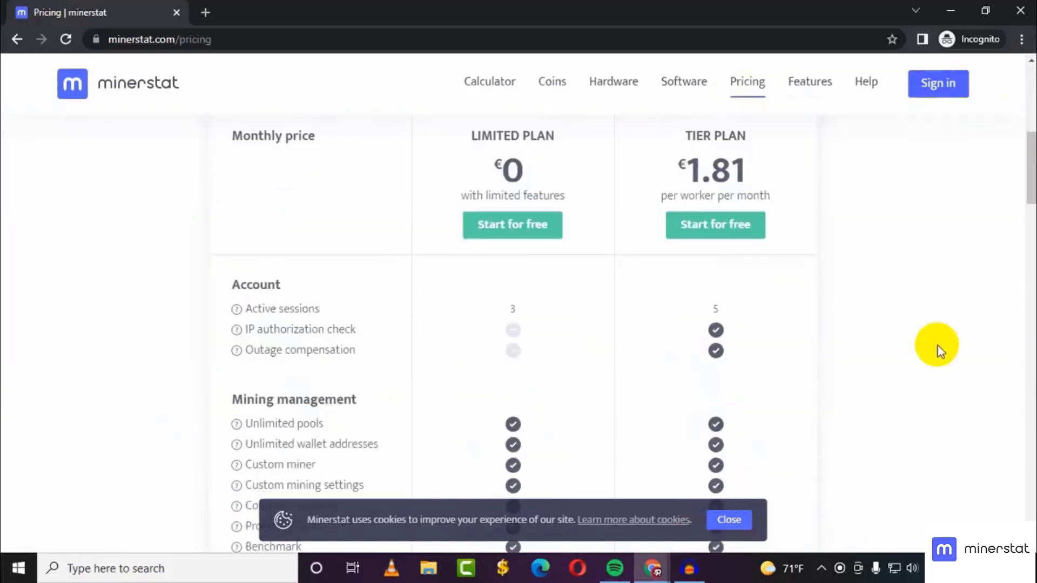
{"action": "scroll", "coordinate": [873, 321], "scroll_direction": "down", "scroll_amount": 5}
{"action": "scroll", "coordinate": [874, 321], "scroll_direction": "up", "scroll_amount": 20}
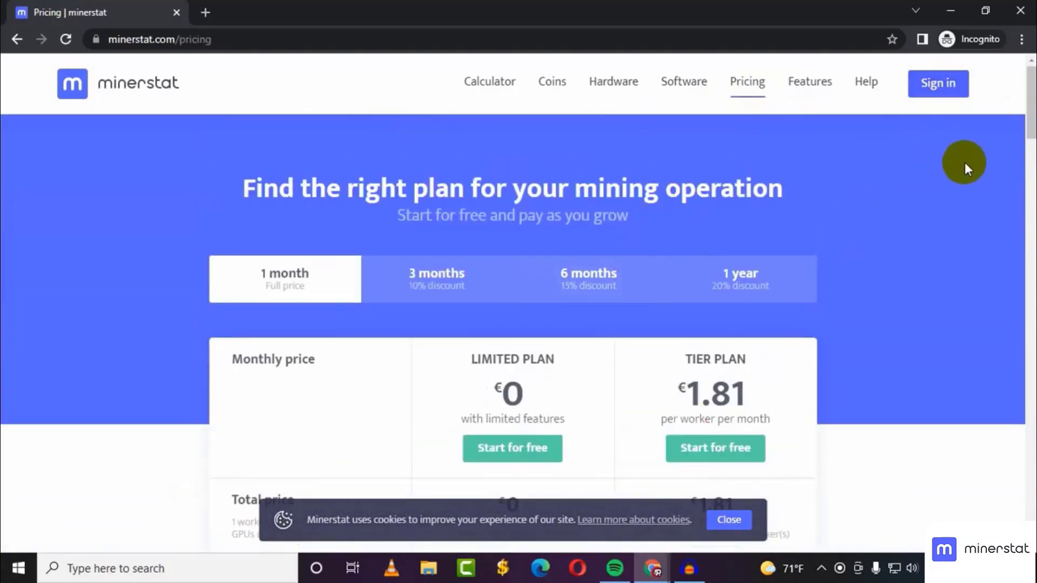
- Open the login page, review the sign-in options and go to the new account registration form
{"action": "left_click", "coordinate": [940, 86]}
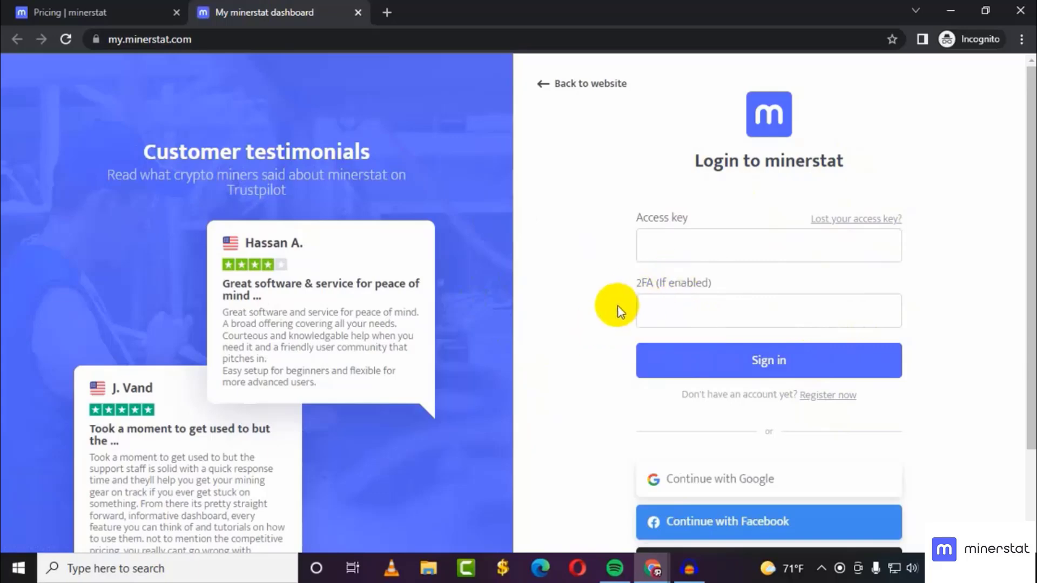
{"action": "scroll", "coordinate": [640, 307], "scroll_direction": "down", "scroll_amount": 2}
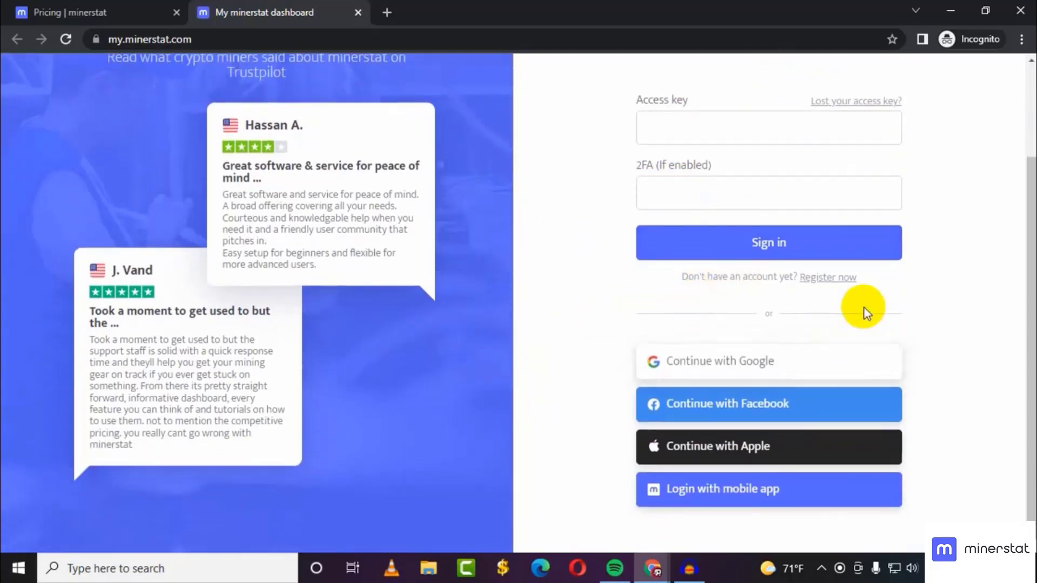
{"action": "scroll", "coordinate": [832, 394], "scroll_direction": "up", "scroll_amount": 2}
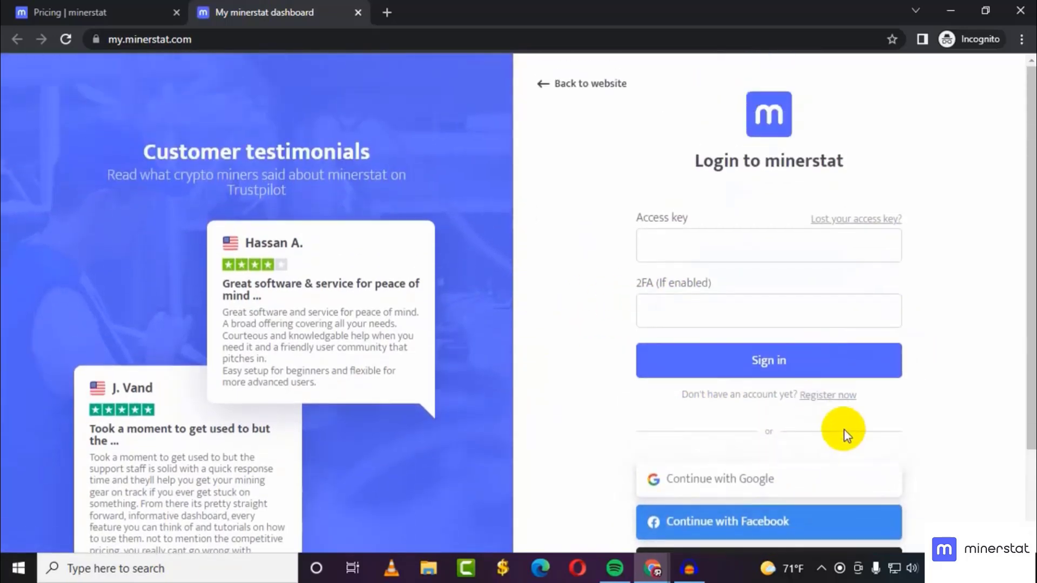
{"action": "left_click", "coordinate": [842, 398]}
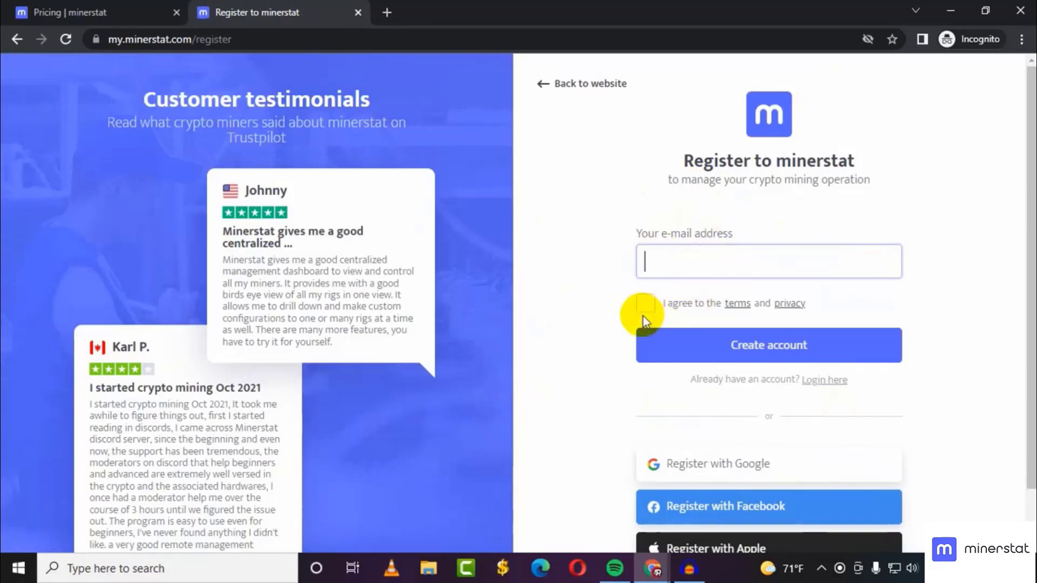
- View the minerstat confirmation e-mail in Gmail in the other browser window, and return to the registration form
{"action": "left_click", "coordinate": [638, 568]}
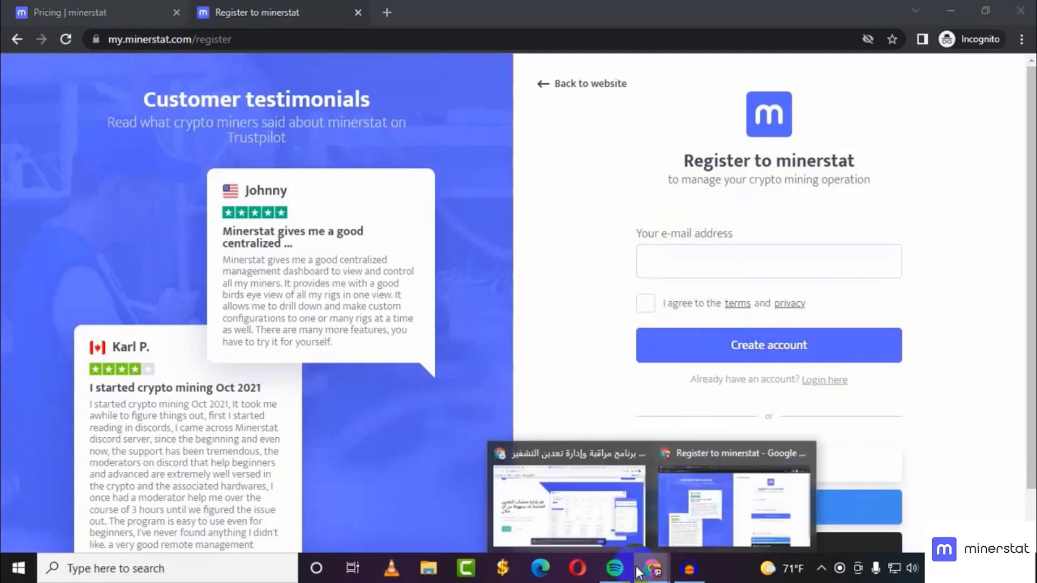
{"action": "left_click", "coordinate": [569, 497]}
{"action": "left_click", "coordinate": [87, 11]}
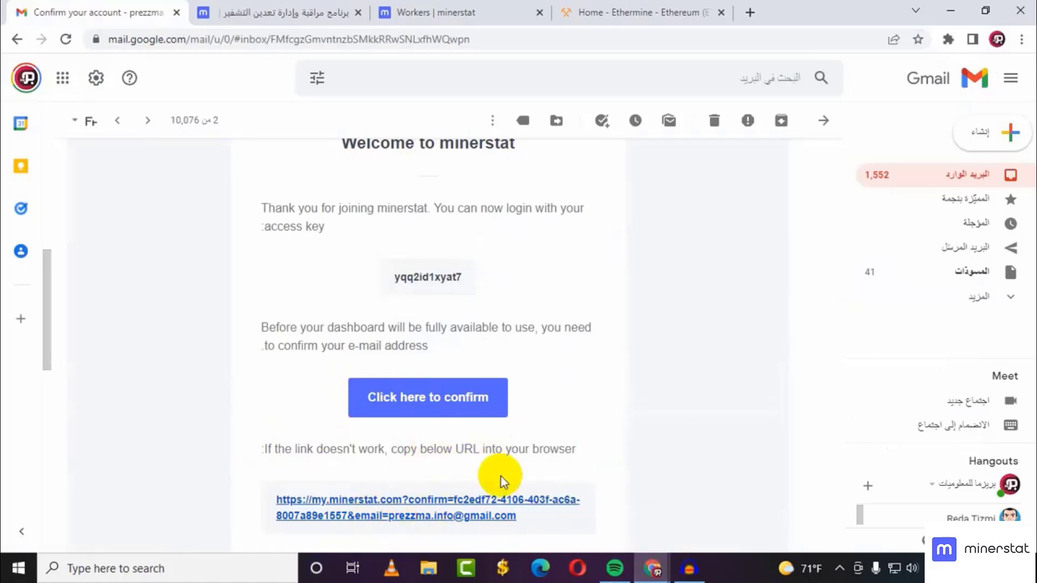
{"action": "left_click", "coordinate": [652, 567]}
{"action": "left_click", "coordinate": [726, 507]}
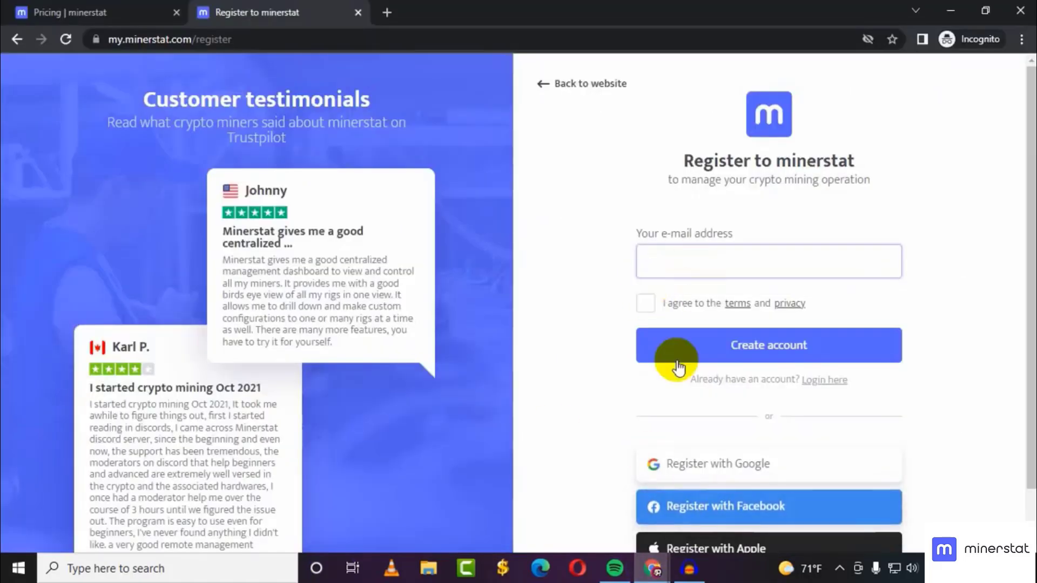
- Switch to the browser window with the signed-in minerstat account and open its Dashboard
{"action": "left_click", "coordinate": [652, 573]}
{"action": "left_click", "coordinate": [599, 508]}
{"action": "left_click", "coordinate": [406, 12]}
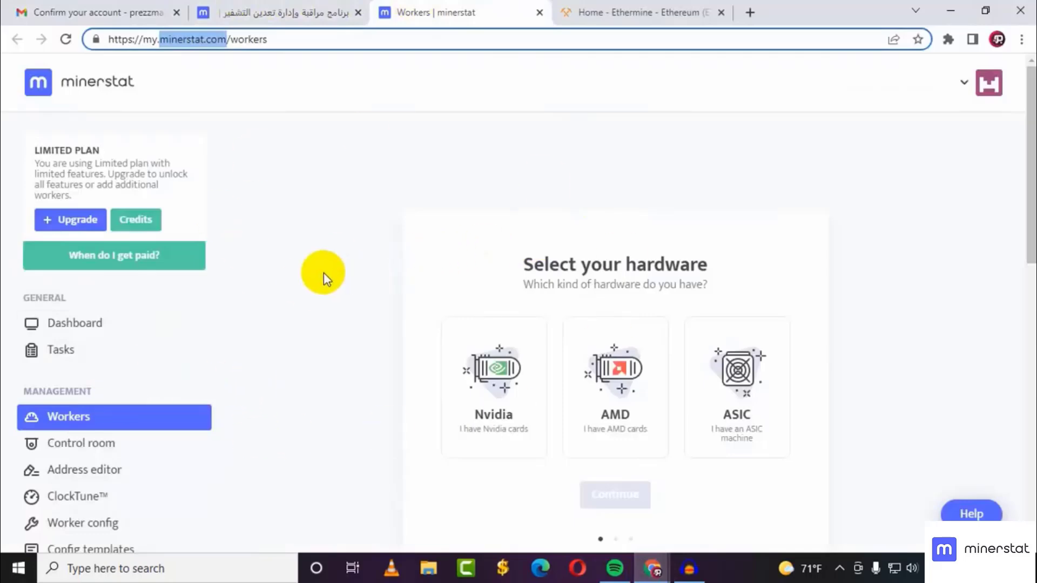
{"action": "left_click", "coordinate": [105, 326]}
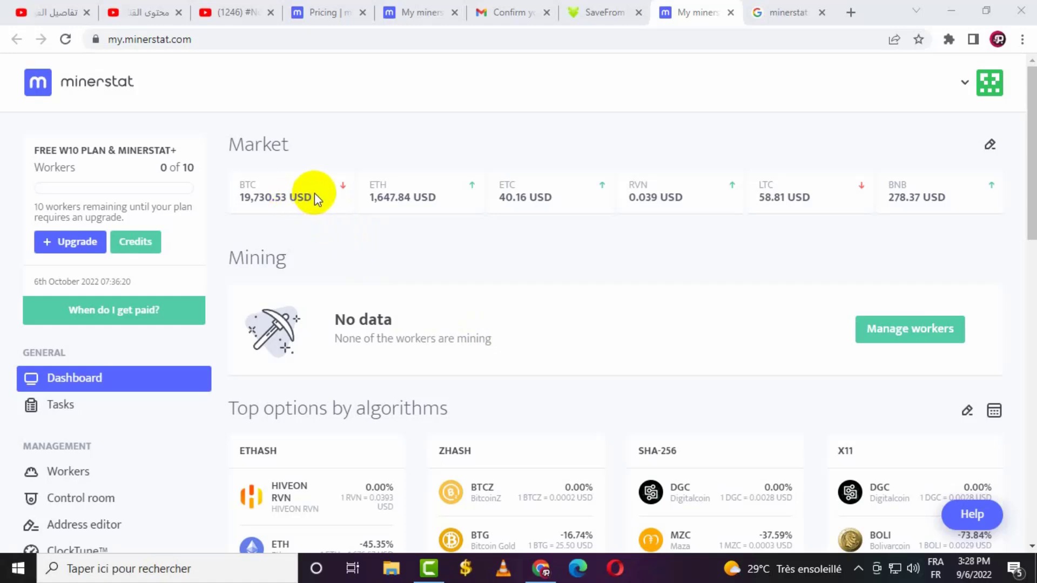
- Examine the dashboard's Market prices, Mining section and Top options by algorithms
{"action": "left_click", "coordinate": [249, 181]}
{"action": "left_click_drag", "start_coordinate": [283, 201], "coordinate": [308, 201]}
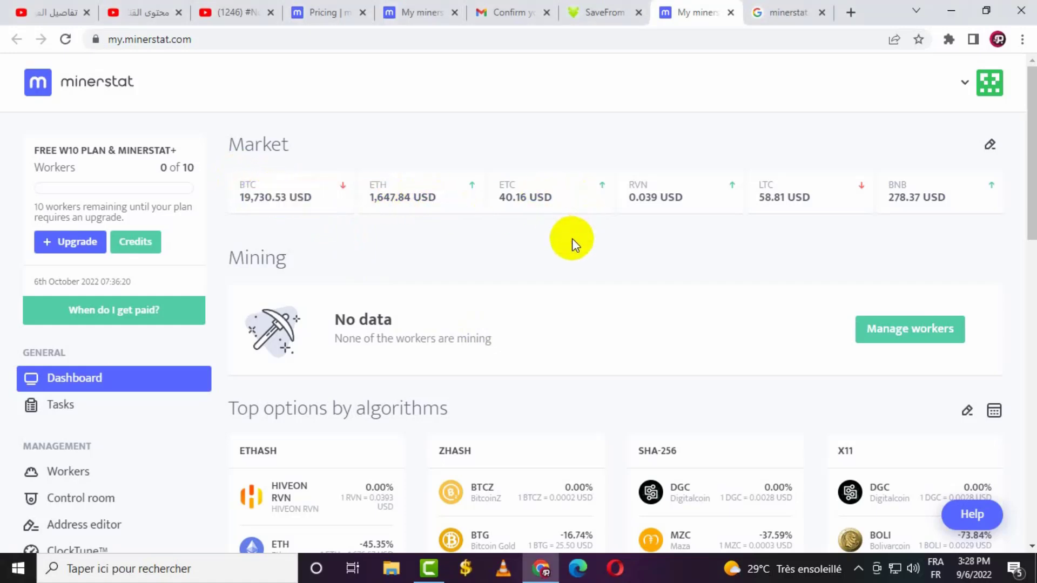
{"action": "scroll", "coordinate": [865, 212], "scroll_direction": "down", "scroll_amount": 3}
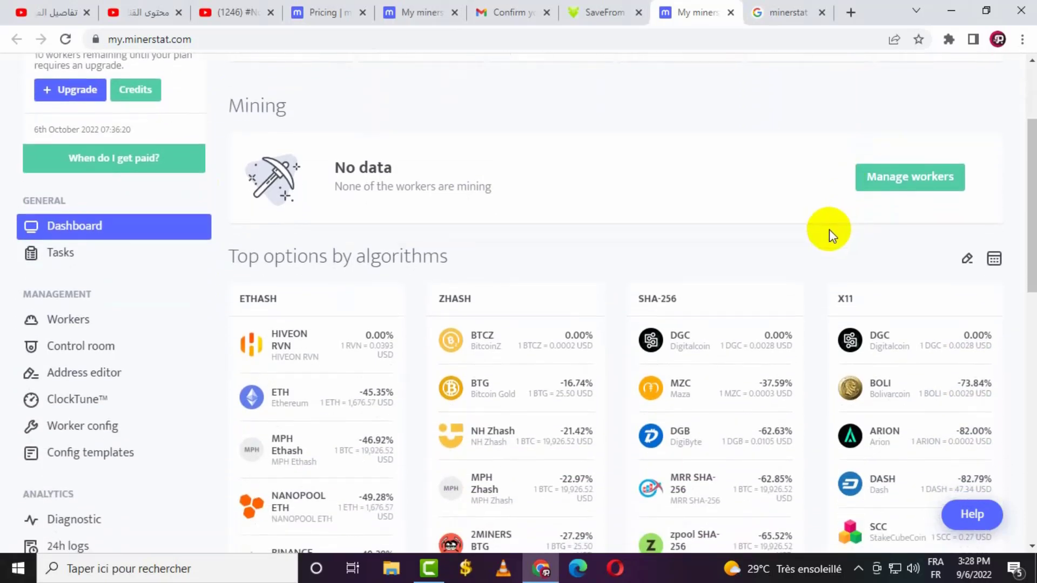
{"action": "scroll", "coordinate": [808, 229], "scroll_direction": "down", "scroll_amount": 3}
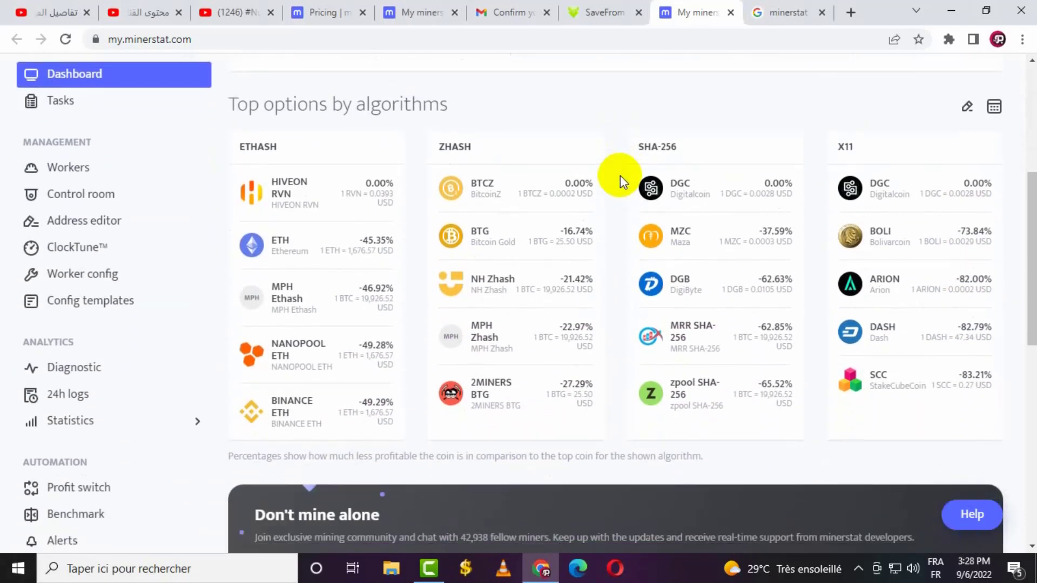
{"action": "left_click_drag", "start_coordinate": [227, 104], "coordinate": [440, 113]}
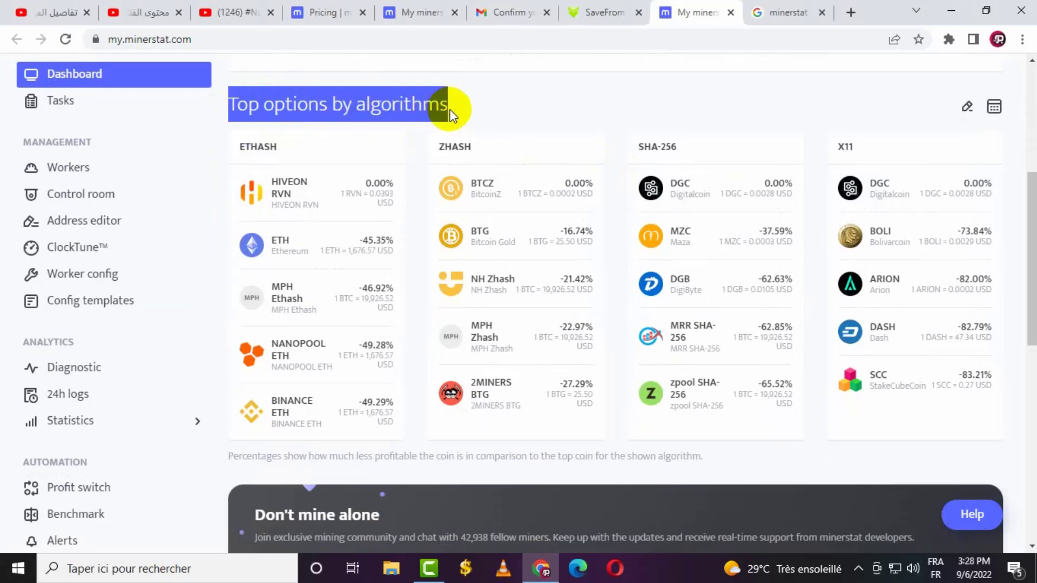
{"action": "left_click", "coordinate": [575, 299]}
- Look through the rest of the dashboard, including the community banner and the Diagnostic section
{"action": "scroll", "coordinate": [579, 305], "scroll_direction": "down", "scroll_amount": 8}
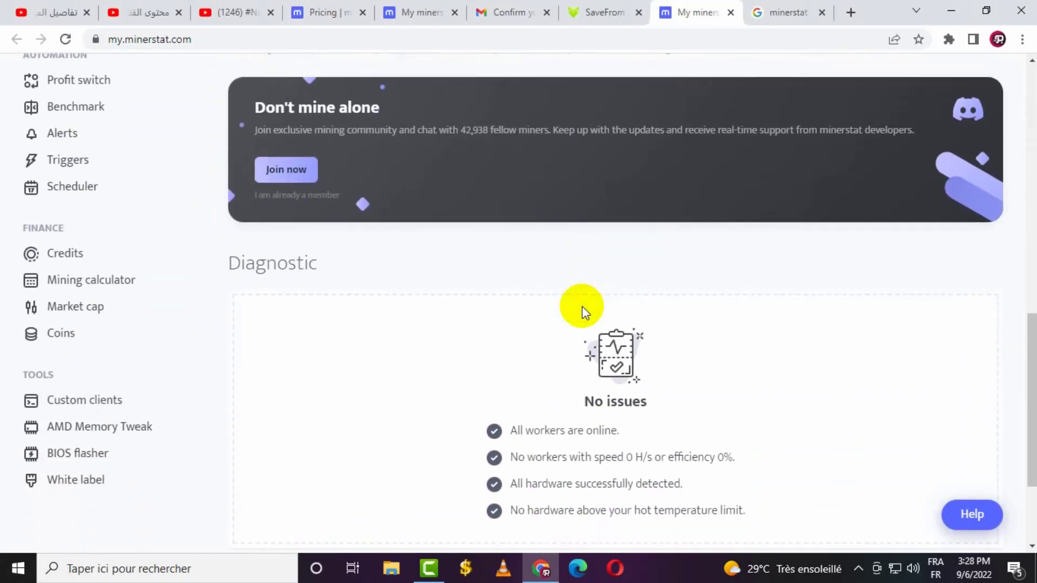
{"action": "scroll", "coordinate": [585, 312], "scroll_direction": "down", "scroll_amount": 3}
{"action": "scroll", "coordinate": [585, 312], "scroll_direction": "up", "scroll_amount": 5}
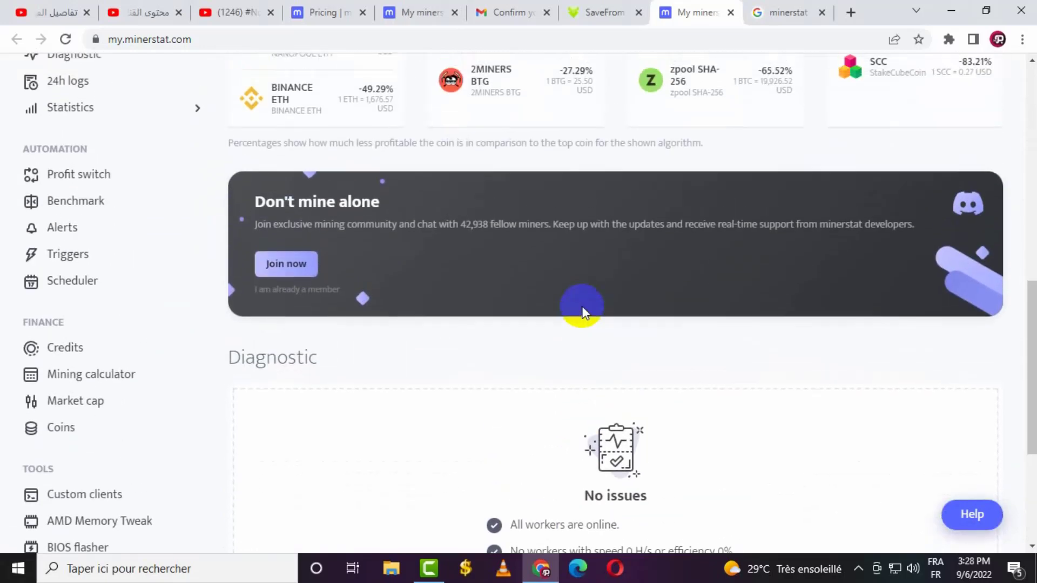
{"action": "scroll", "coordinate": [583, 312], "scroll_direction": "up", "scroll_amount": 9}
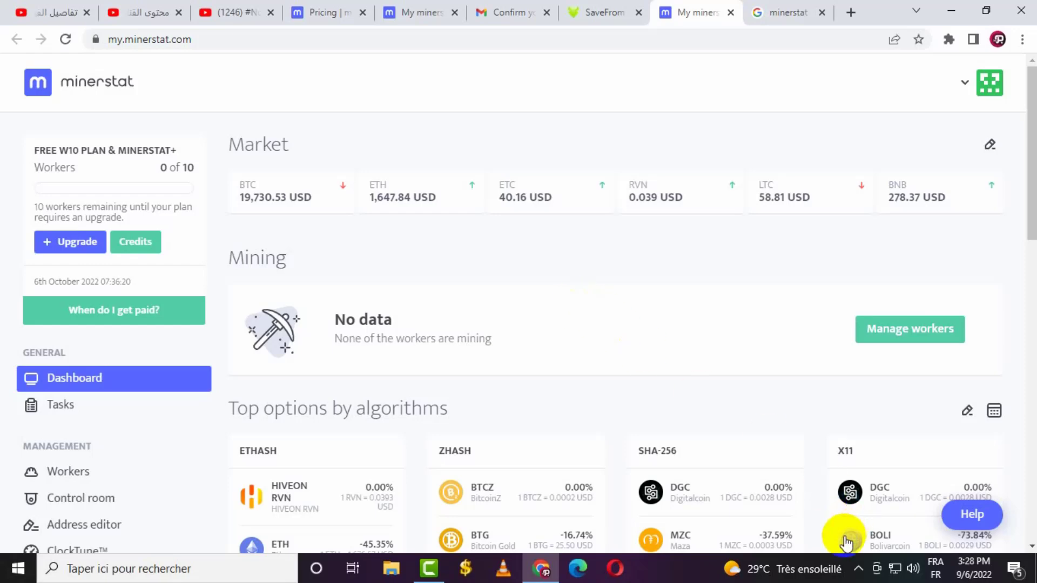
{"action": "scroll", "coordinate": [533, 128], "scroll_direction": "down", "scroll_amount": 7}
{"action": "scroll", "coordinate": [583, 312], "scroll_direction": "down", "scroll_amount": 9}
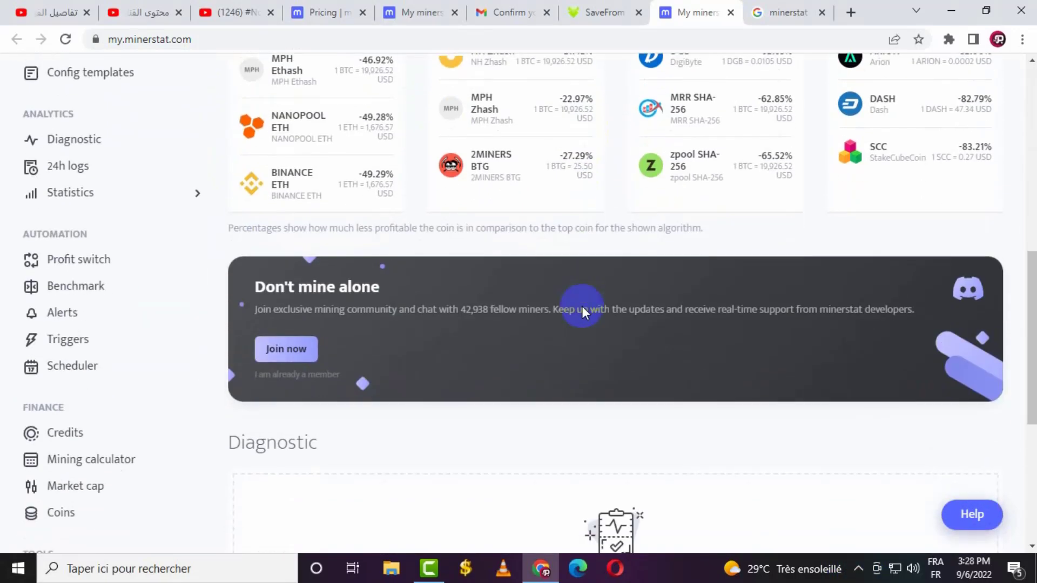
{"action": "scroll", "coordinate": [583, 312], "scroll_direction": "up", "scroll_amount": 10}
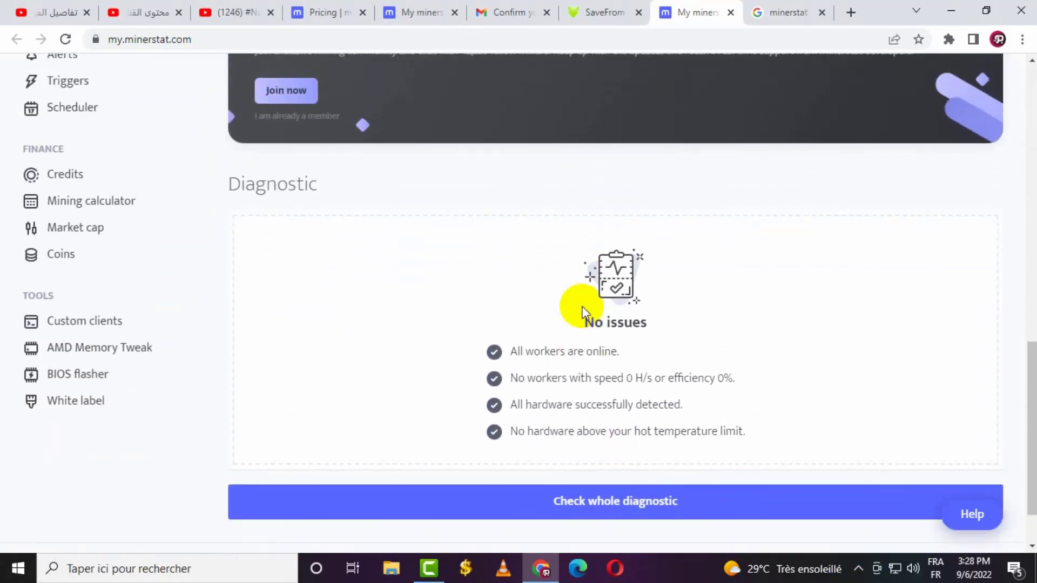
{"action": "scroll", "coordinate": [584, 312], "scroll_direction": "up", "scroll_amount": 3}
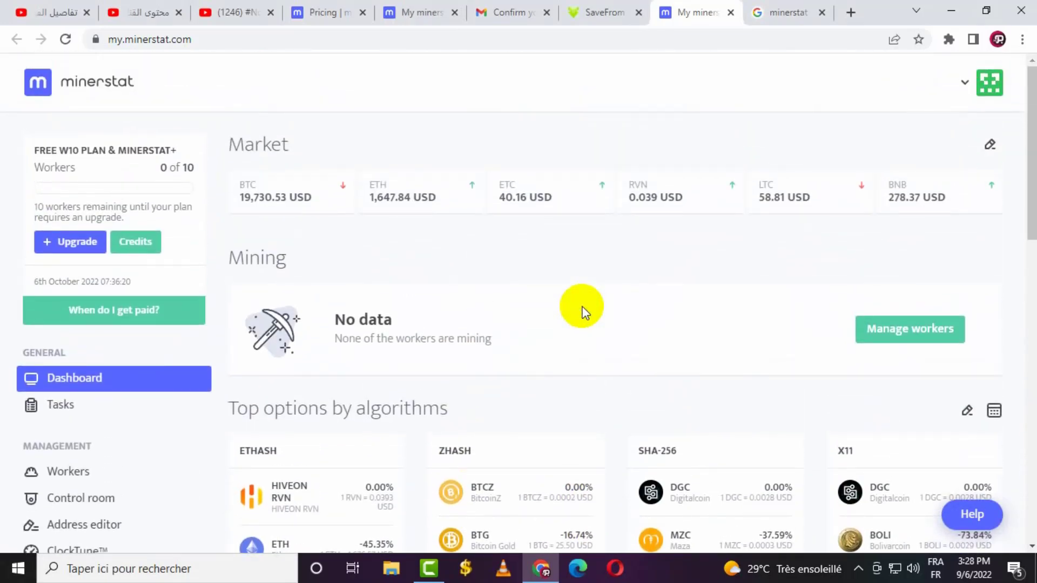
- Open the Workers page and set up a new worker with Nvidia hardware and Windows as operating system
{"action": "left_click", "coordinate": [75, 423]}
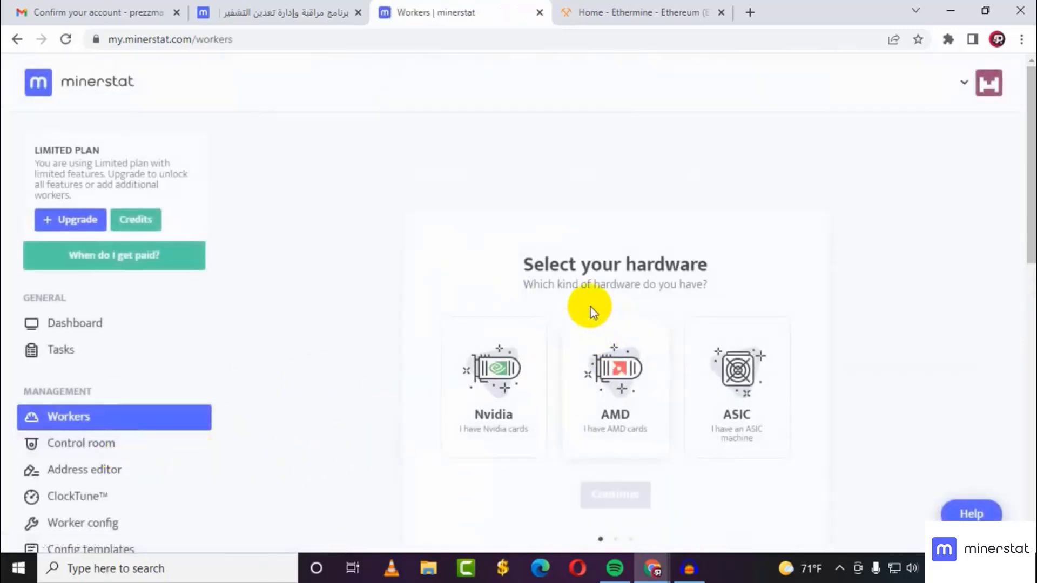
{"action": "scroll", "coordinate": [630, 302], "scroll_direction": "down", "scroll_amount": 1}
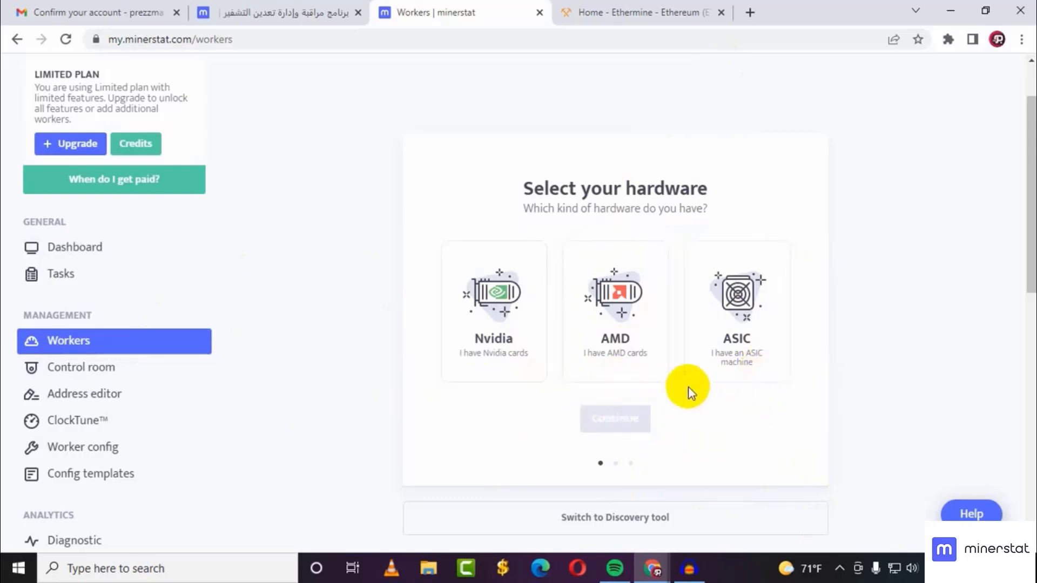
{"action": "left_click", "coordinate": [493, 355]}
{"action": "left_click", "coordinate": [630, 427]}
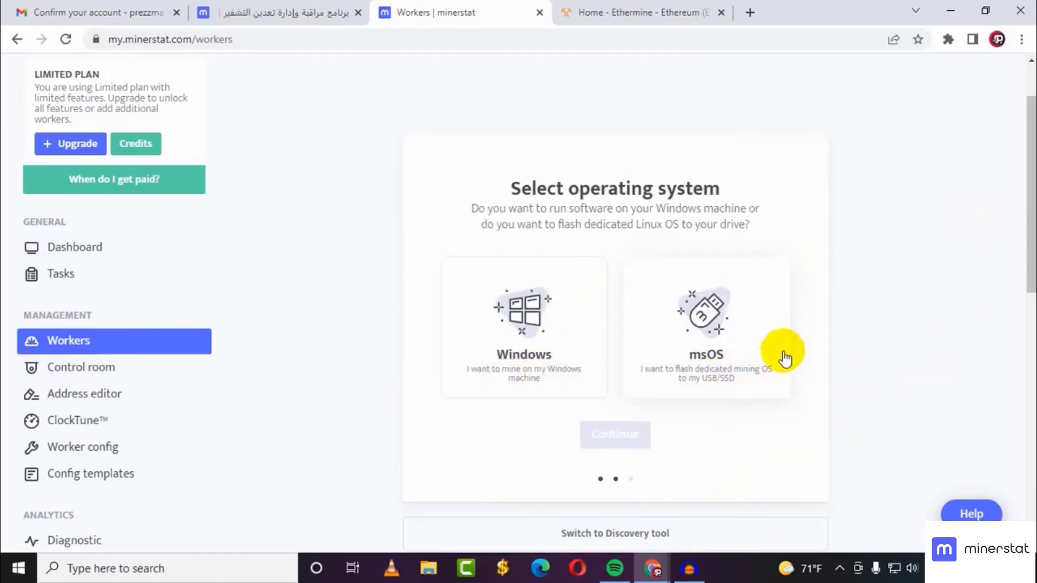
{"action": "left_click", "coordinate": [525, 375]}
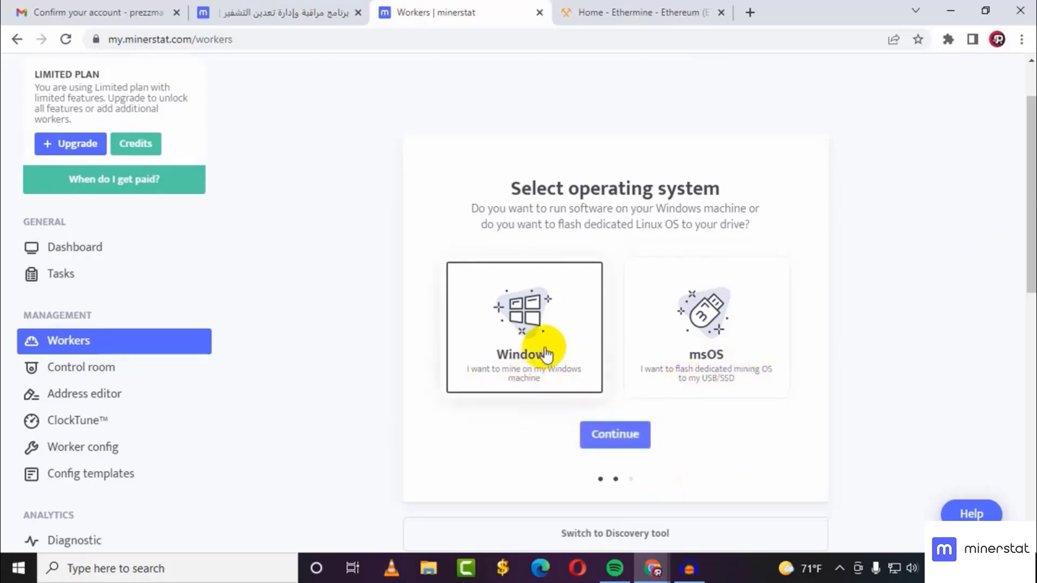
{"action": "left_click", "coordinate": [641, 440]}
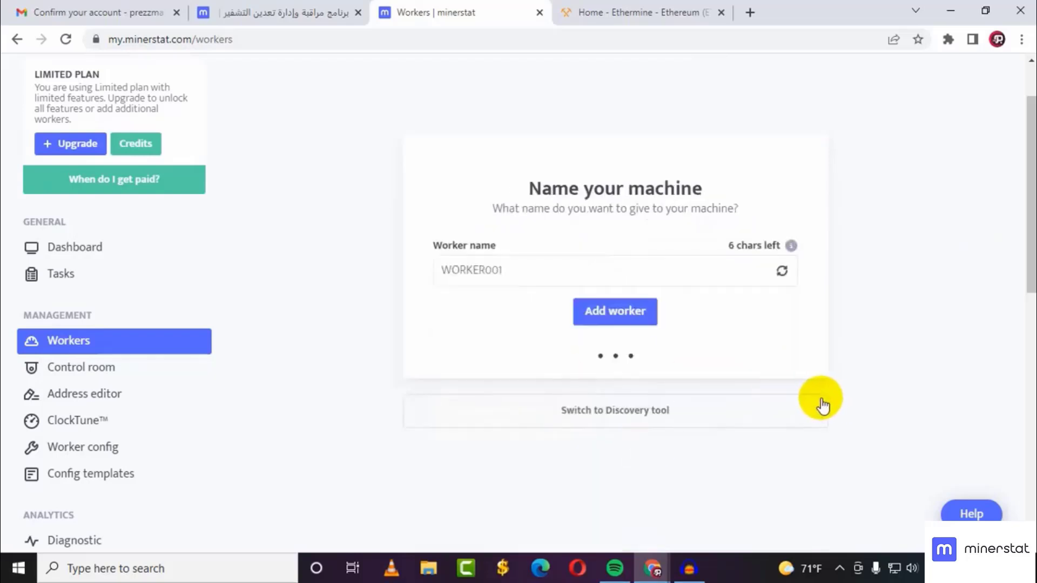
- Name the machine "PC-" followed by the owner's first name and add it as a worker
{"action": "left_click", "coordinate": [506, 271]}
{"action": "left_click_drag", "start_coordinate": [506, 272], "coordinate": [411, 276]}
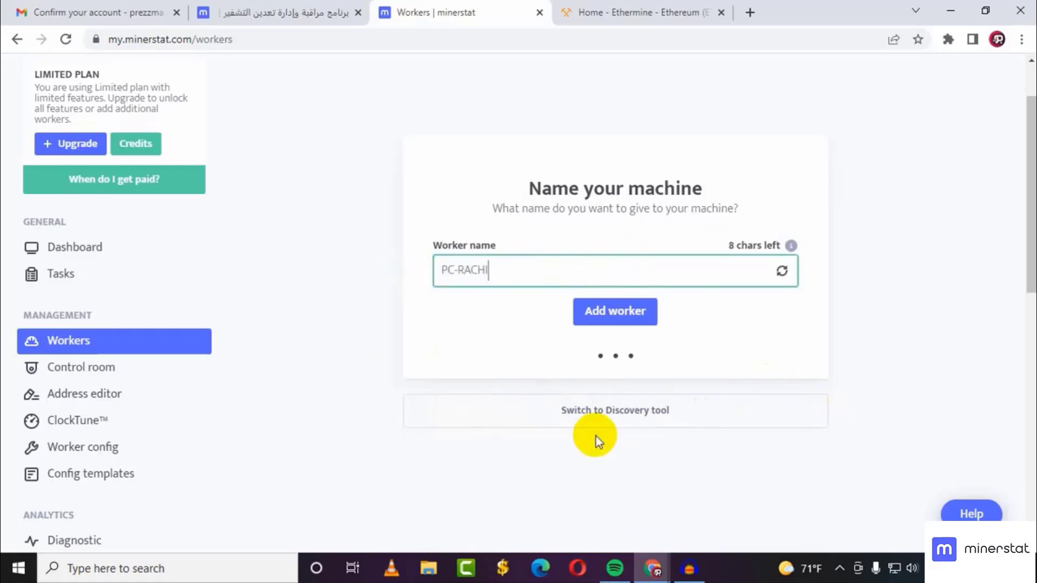
{"action": "left_click", "coordinate": [625, 308]}
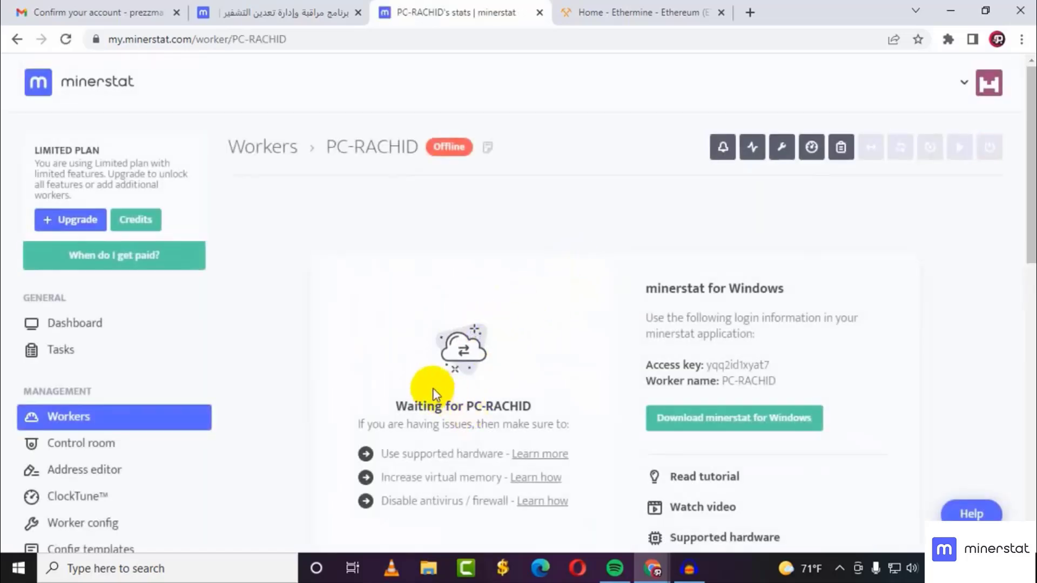
- Review the new worker's status and the access key and worker name for the minerstat for Windows login
{"action": "scroll", "coordinate": [431, 372], "scroll_direction": "down", "scroll_amount": 3}
{"action": "scroll", "coordinate": [431, 361], "scroll_direction": "up", "scroll_amount": 3}
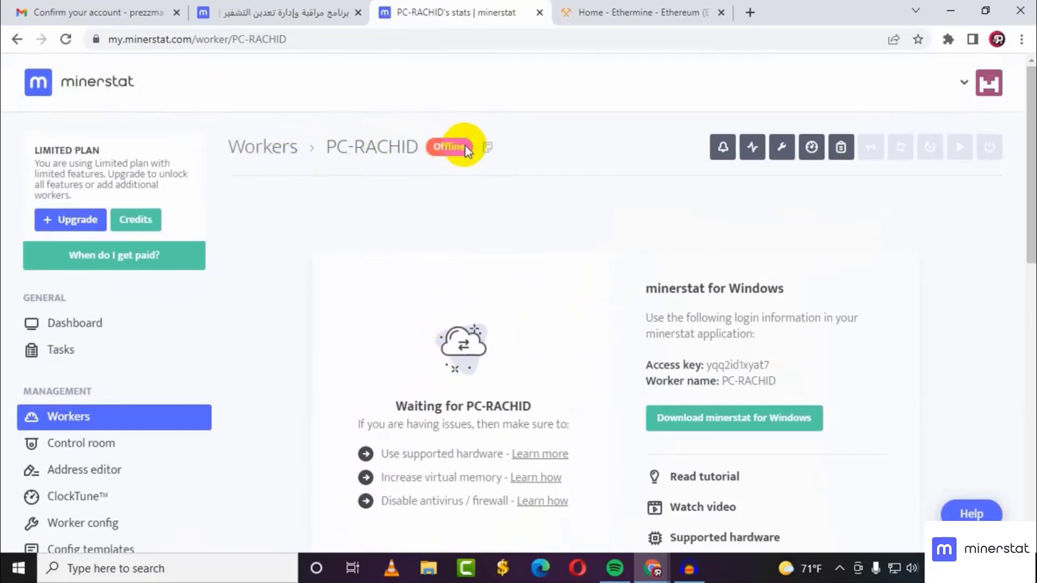
{"action": "scroll", "coordinate": [532, 259], "scroll_direction": "down", "scroll_amount": 2}
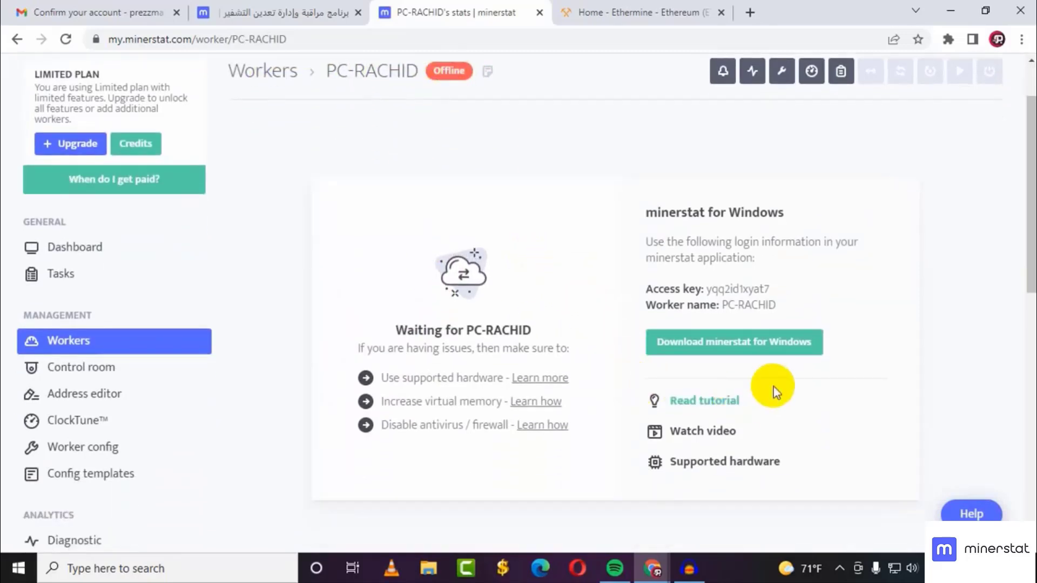
{"action": "left_click", "coordinate": [772, 289]}
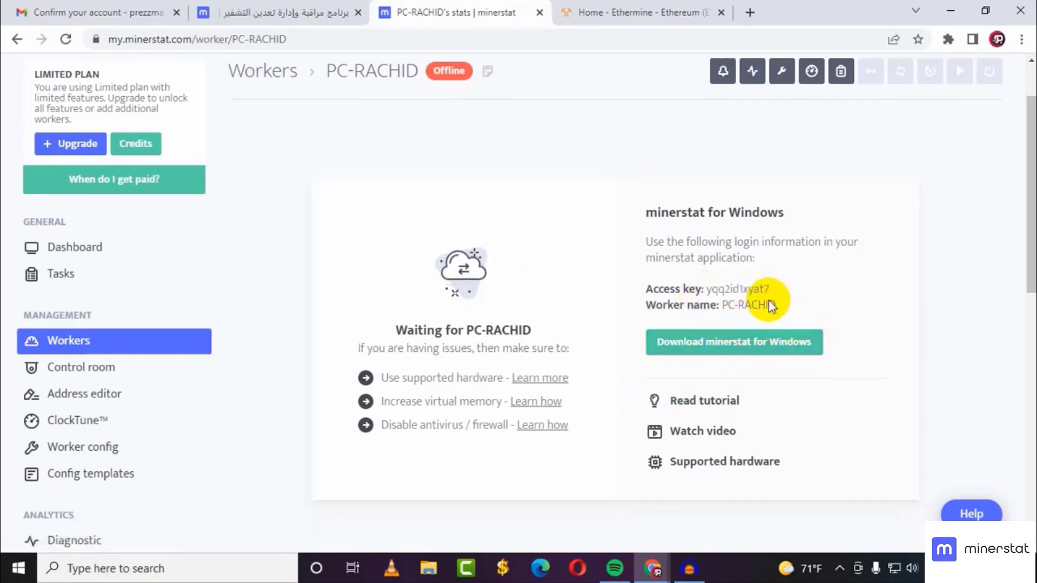
- Open the new worker's configuration page and look at its target worker section
{"action": "left_click_drag", "start_coordinate": [734, 309], "coordinate": [676, 320]}
{"action": "left_click", "coordinate": [835, 294]}
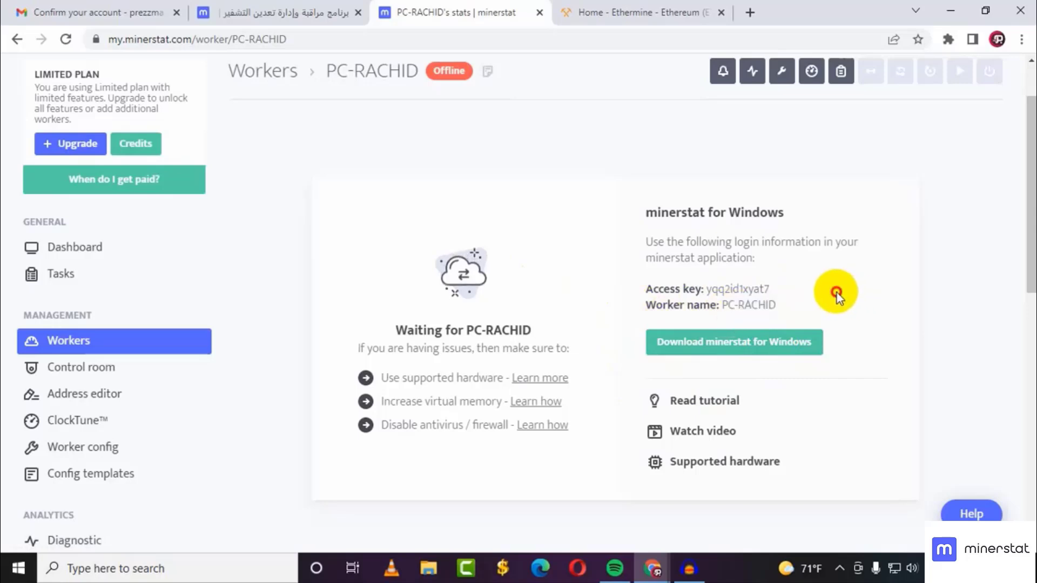
{"action": "scroll", "coordinate": [750, 313], "scroll_direction": "up", "scroll_amount": 2}
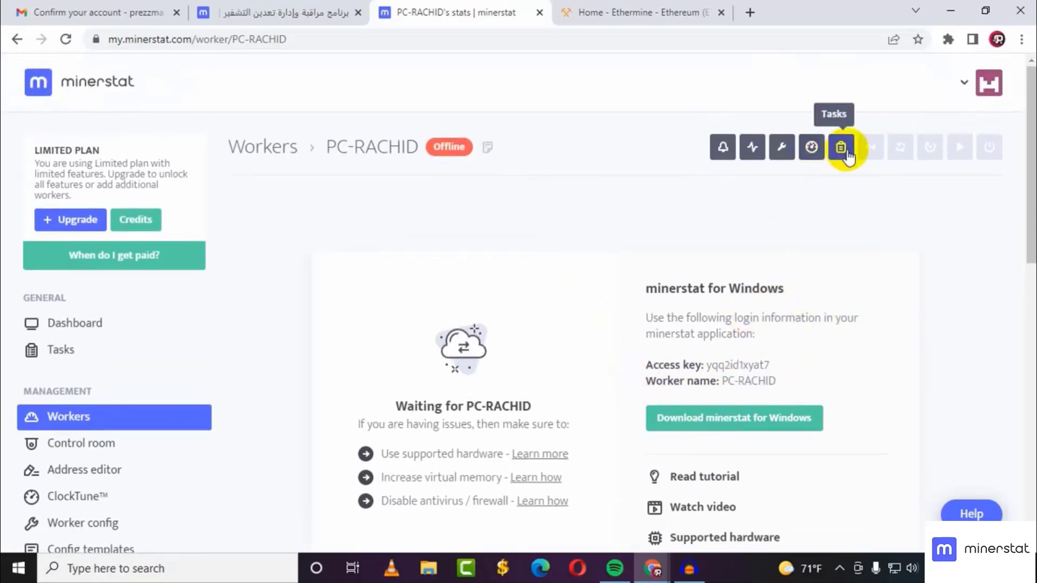
{"action": "left_click", "coordinate": [782, 149]}
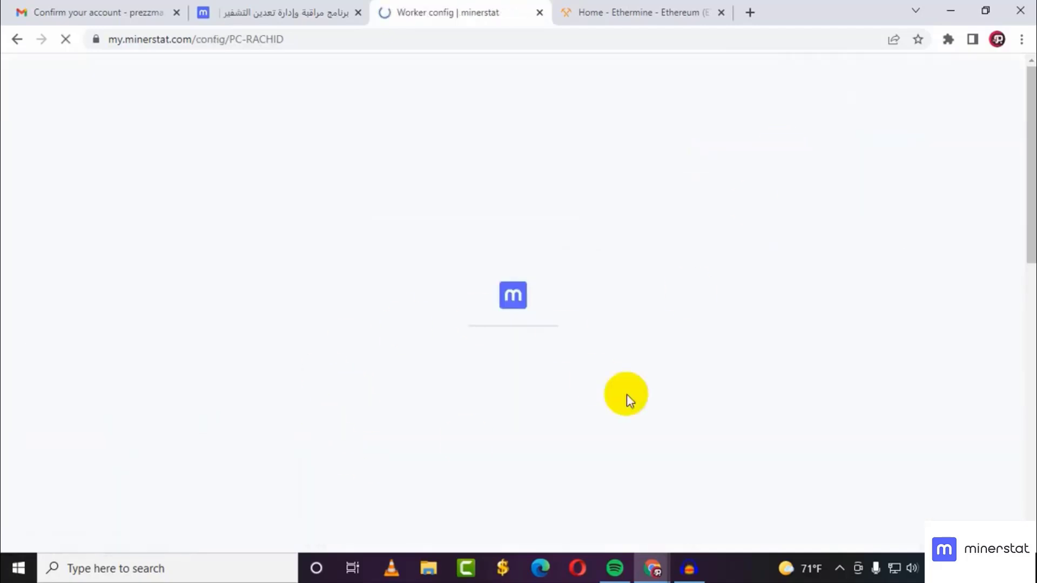
{"action": "scroll", "coordinate": [518, 352], "scroll_direction": "down", "scroll_amount": 1}
{"action": "scroll", "coordinate": [516, 306], "scroll_direction": "down", "scroll_amount": 2}
{"action": "scroll", "coordinate": [436, 383], "scroll_direction": "up", "scroll_amount": 1}
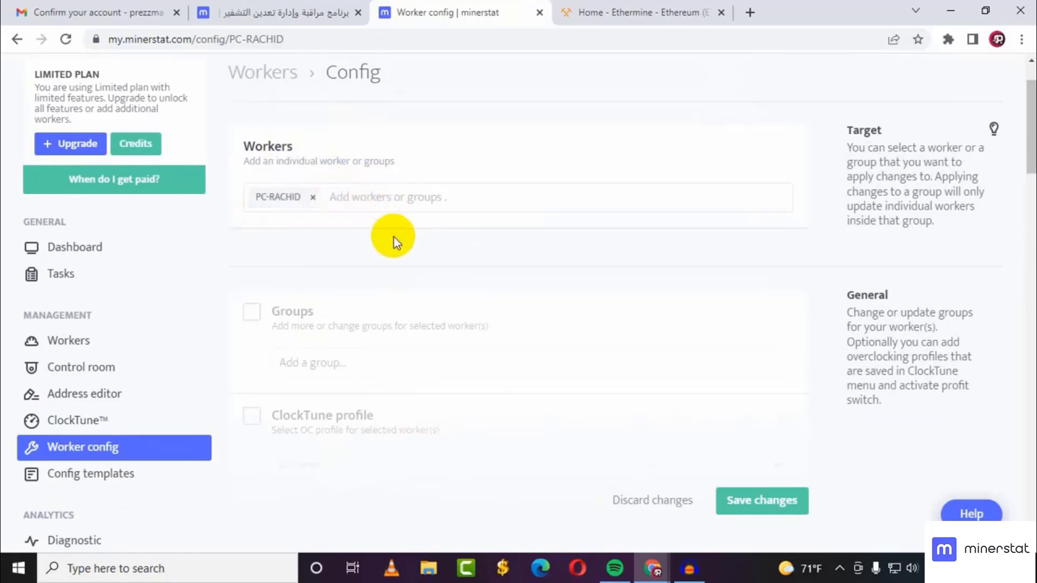
{"action": "scroll", "coordinate": [394, 235], "scroll_direction": "down", "scroll_amount": 1}
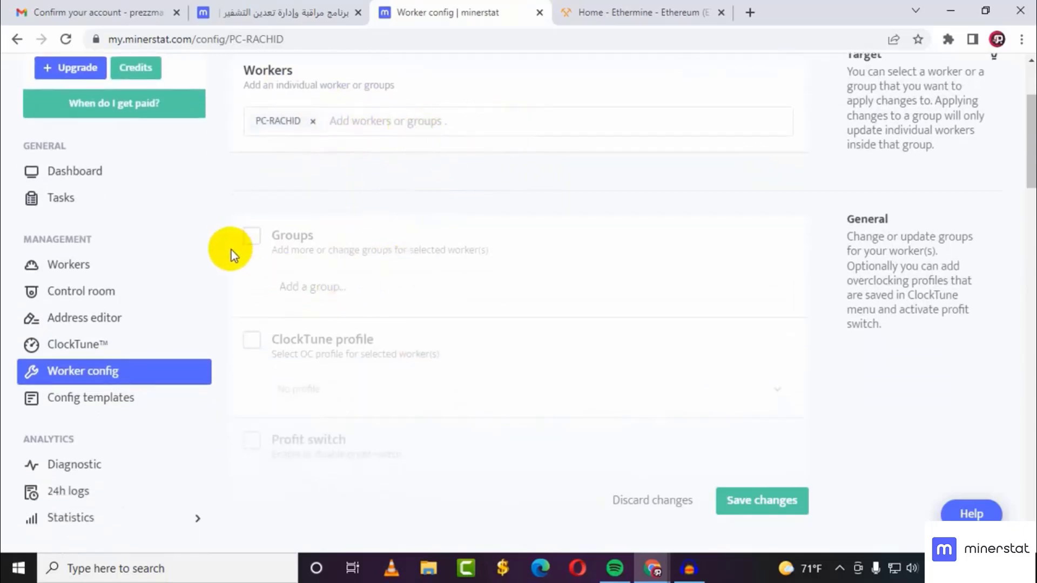
- Toggle Groups in and out of the update and look over the ClockTune profile, Profit switch and default client settings
{"action": "left_click", "coordinate": [251, 236]}
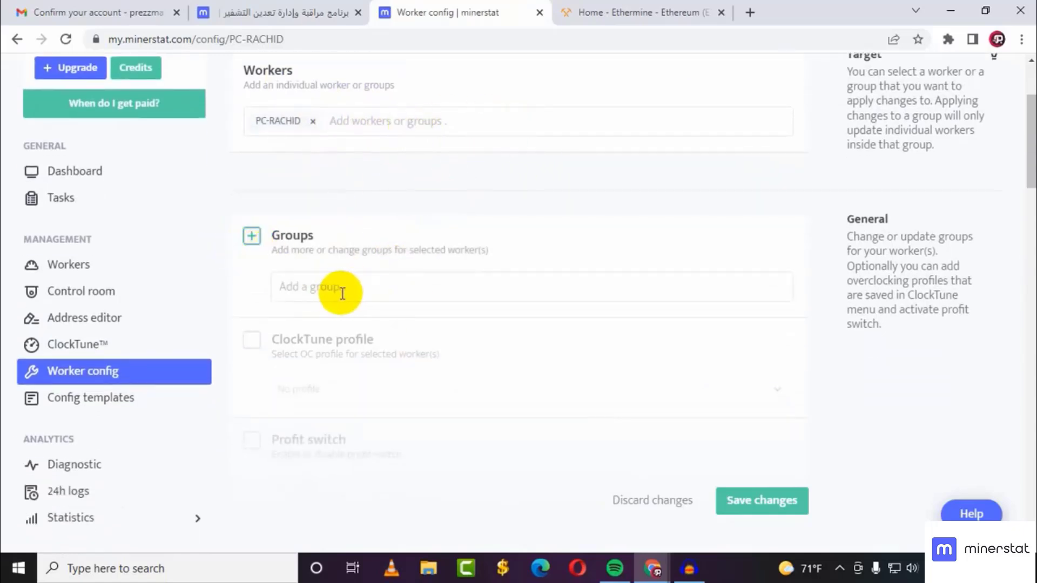
{"action": "left_click", "coordinate": [251, 236]}
{"action": "scroll", "coordinate": [379, 403], "scroll_direction": "down", "scroll_amount": 2}
{"action": "scroll", "coordinate": [427, 351], "scroll_direction": "down", "scroll_amount": 1}
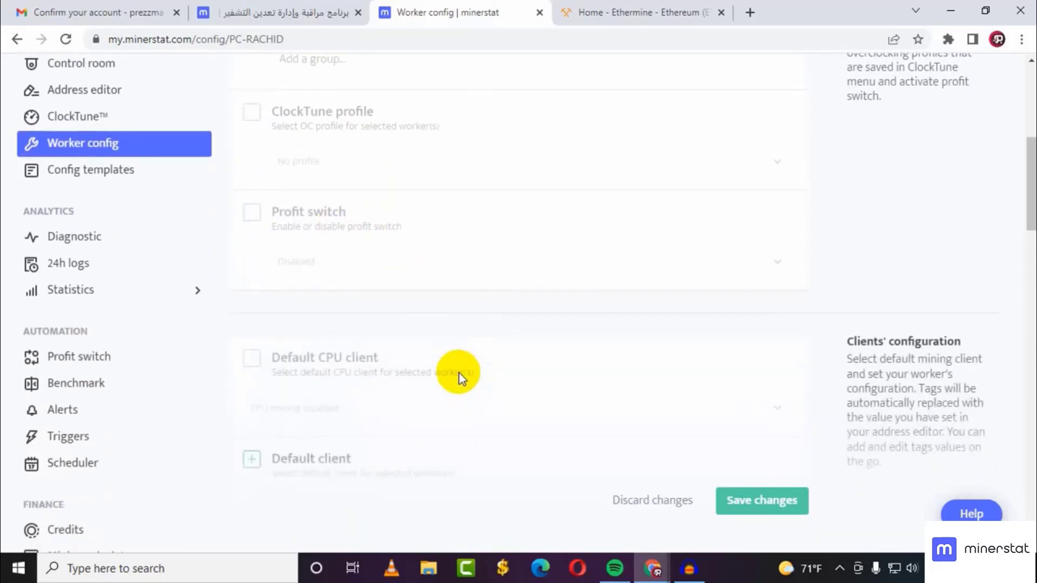
{"action": "scroll", "coordinate": [425, 430], "scroll_direction": "down", "scroll_amount": 1}
{"action": "scroll", "coordinate": [425, 430], "scroll_direction": "up", "scroll_amount": 1}
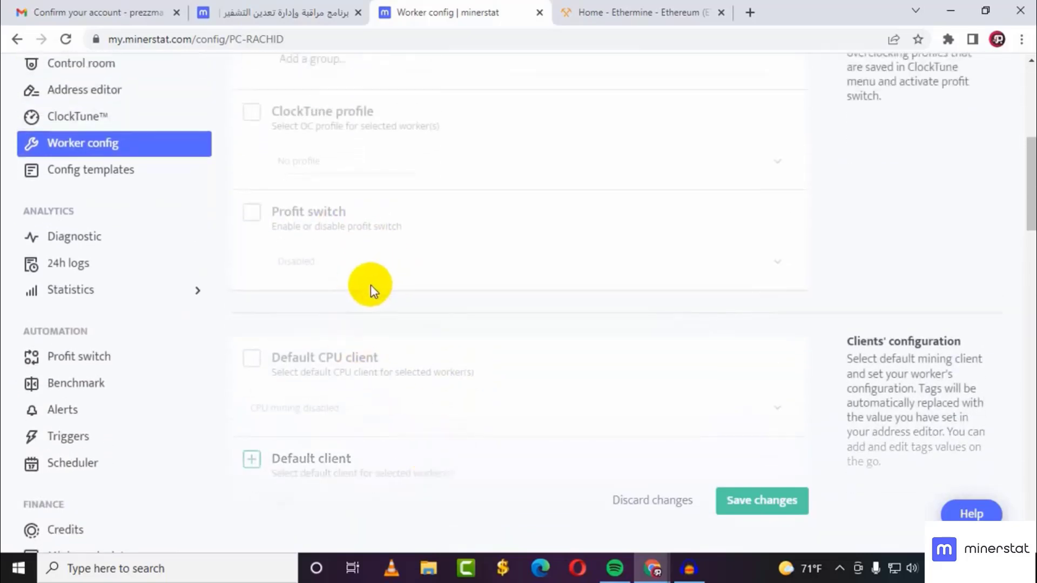
{"action": "scroll", "coordinate": [370, 285], "scroll_direction": "down", "scroll_amount": 1}
{"action": "scroll", "coordinate": [394, 213], "scroll_direction": "down", "scroll_amount": 1}
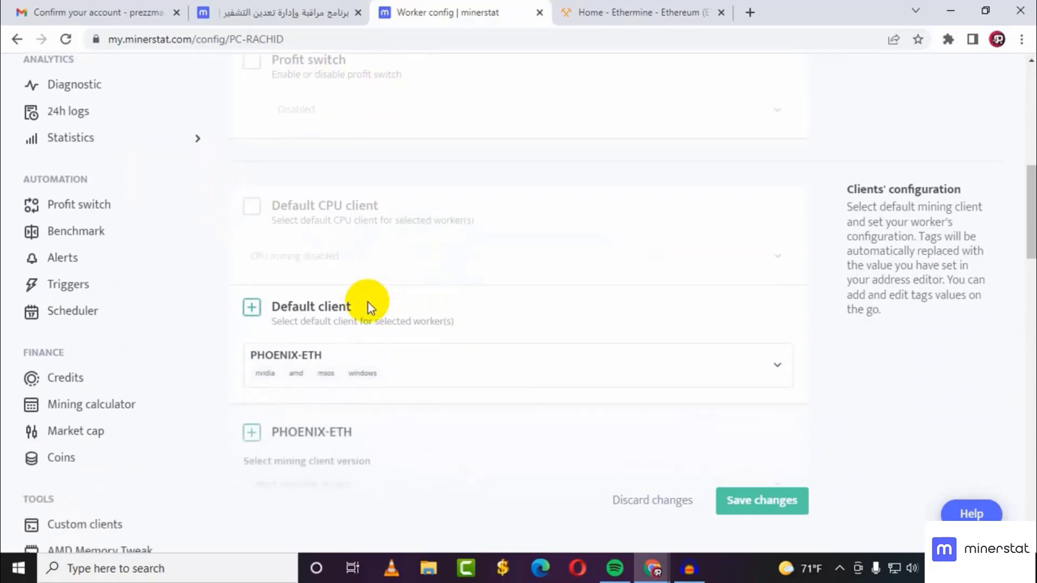
- Include the default CPU client in the update and set it to CPUMINER-OPT
{"action": "scroll", "coordinate": [368, 303], "scroll_direction": "down", "scroll_amount": 1}
{"action": "left_click", "coordinate": [252, 131]}
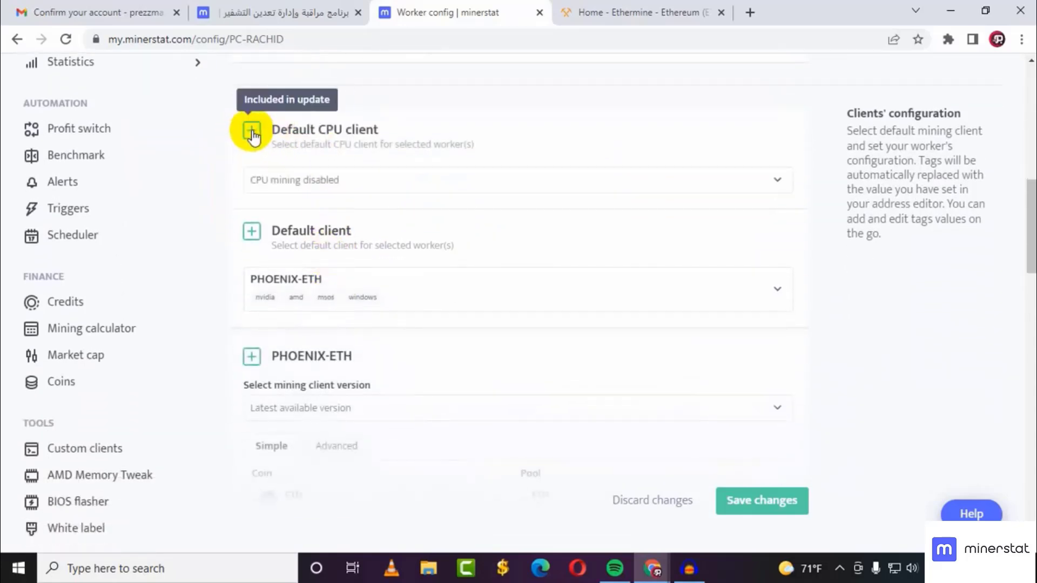
{"action": "left_click", "coordinate": [320, 180]}
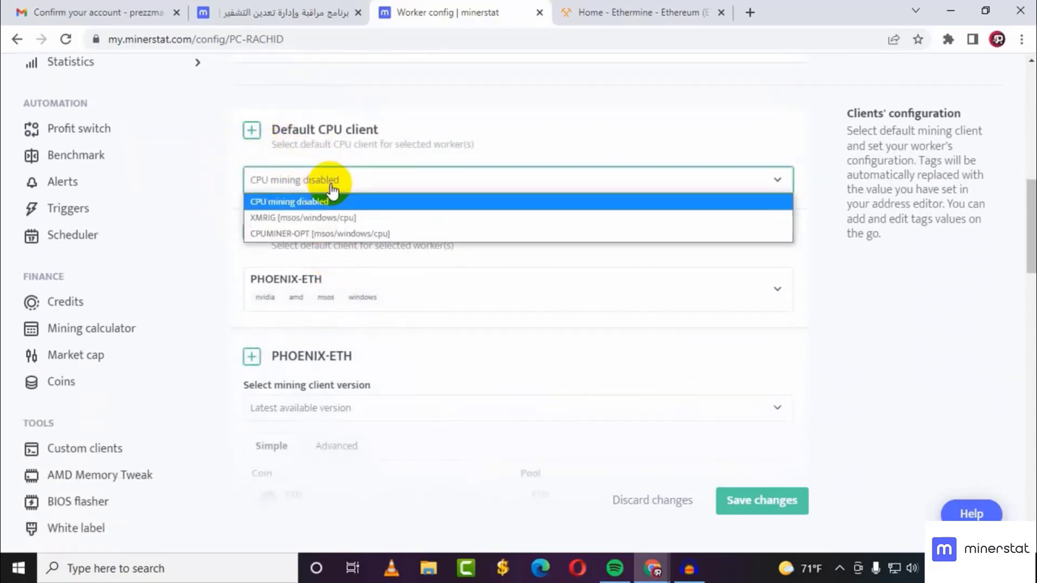
{"action": "left_click", "coordinate": [285, 235]}
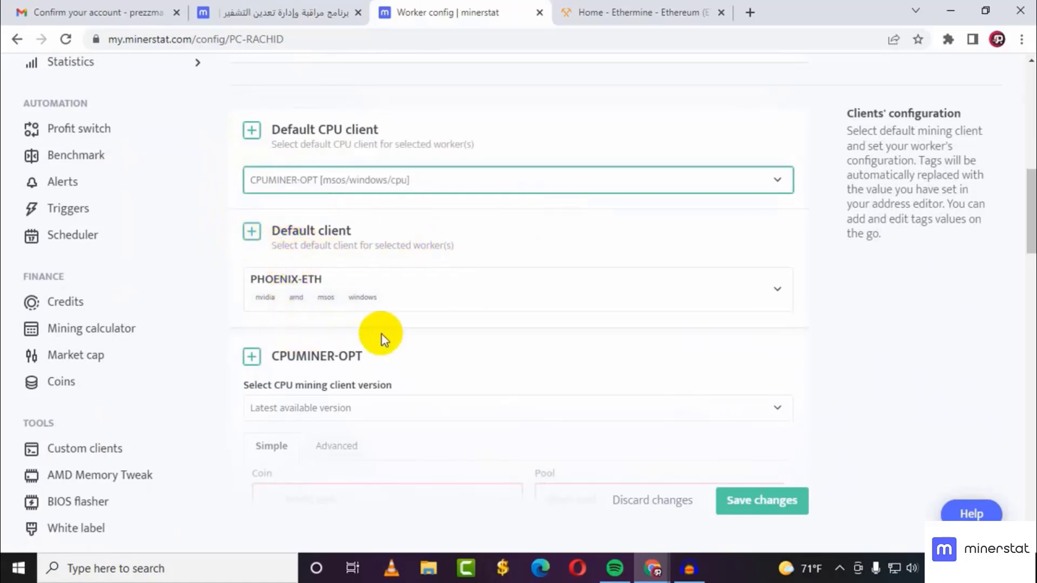
- Set the worker's default client to the Nvidia-compatible BMINER
{"action": "left_click", "coordinate": [263, 308]}
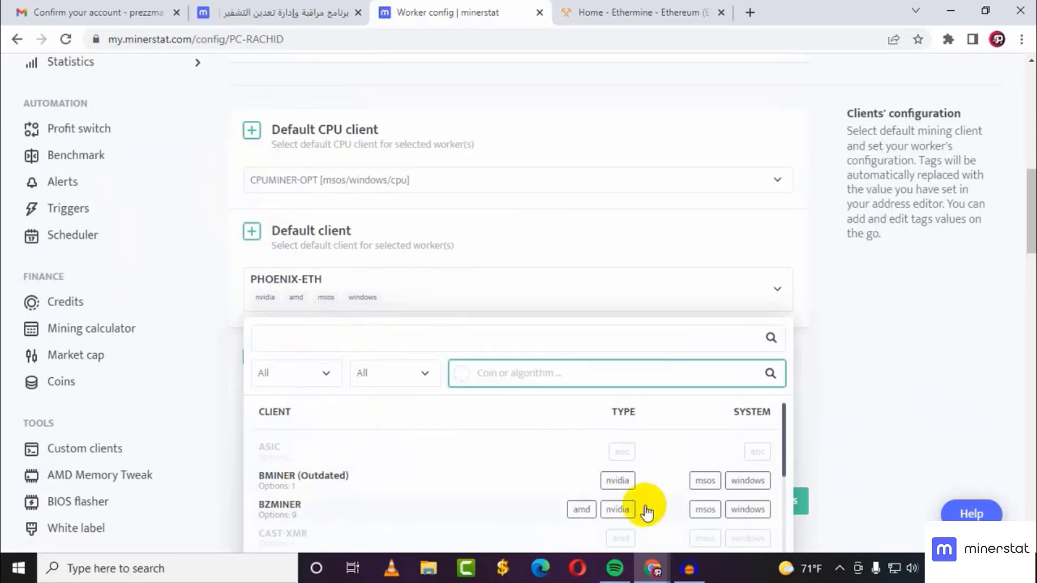
{"action": "left_click", "coordinate": [621, 482]}
{"action": "scroll", "coordinate": [405, 346], "scroll_direction": "down", "scroll_amount": 1}
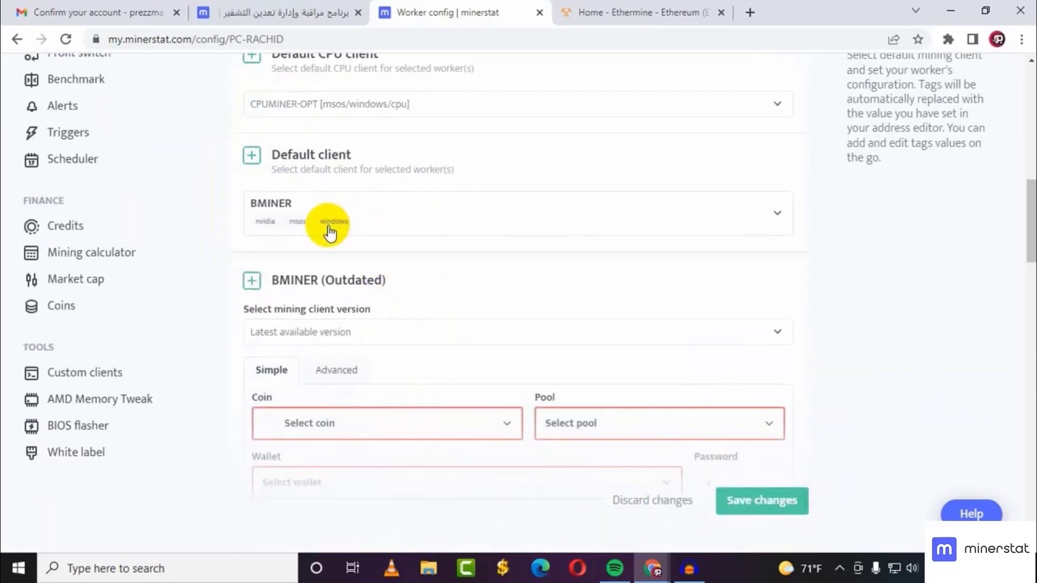
- Search the BMINER coin choices for "rv" and select RVN with the KAWPOW algorithm
{"action": "scroll", "coordinate": [436, 384], "scroll_direction": "down", "scroll_amount": 3}
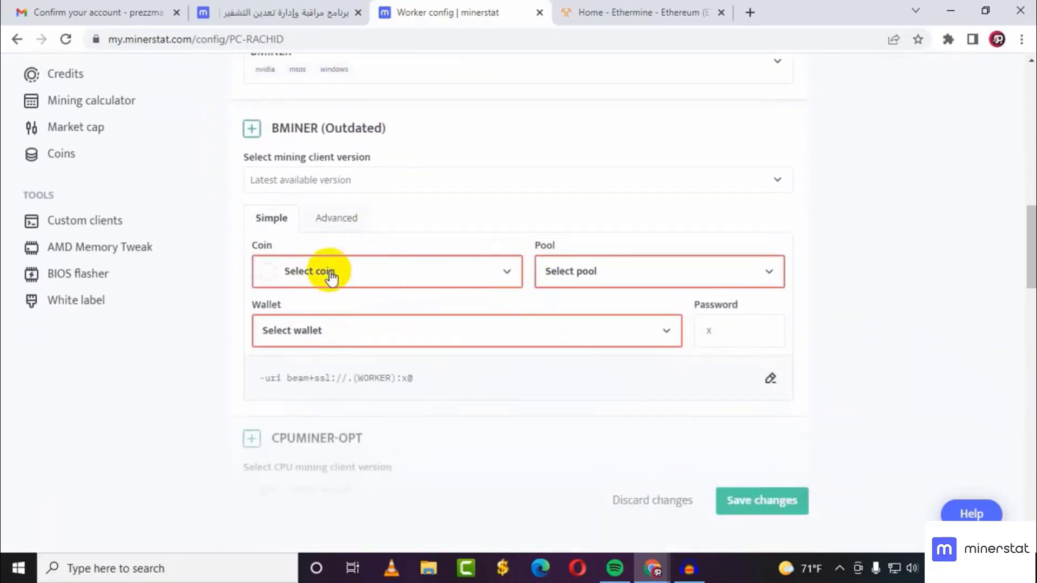
{"action": "left_click", "coordinate": [363, 271]}
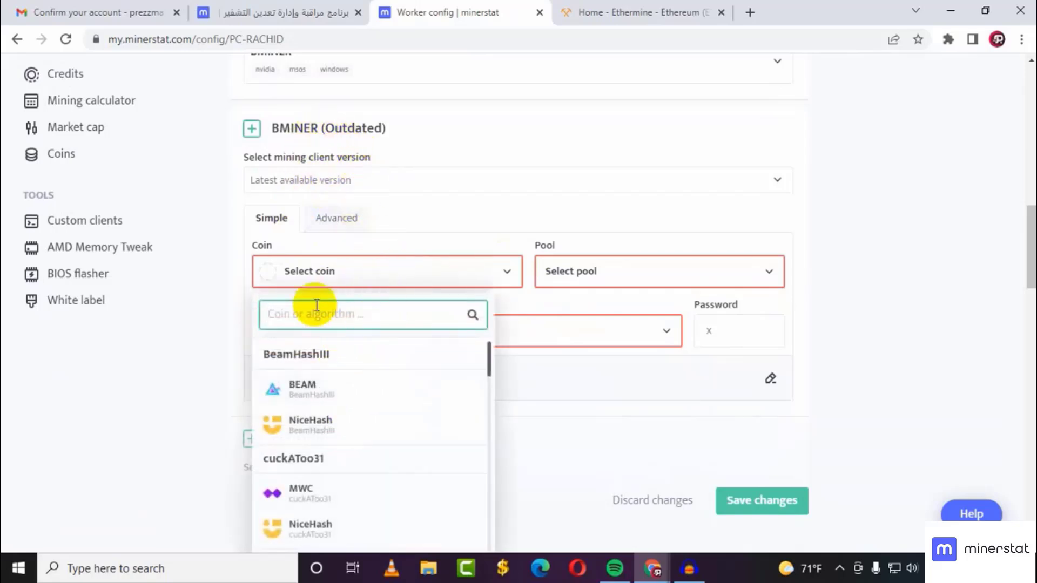
{"action": "type", "text": "rv"}
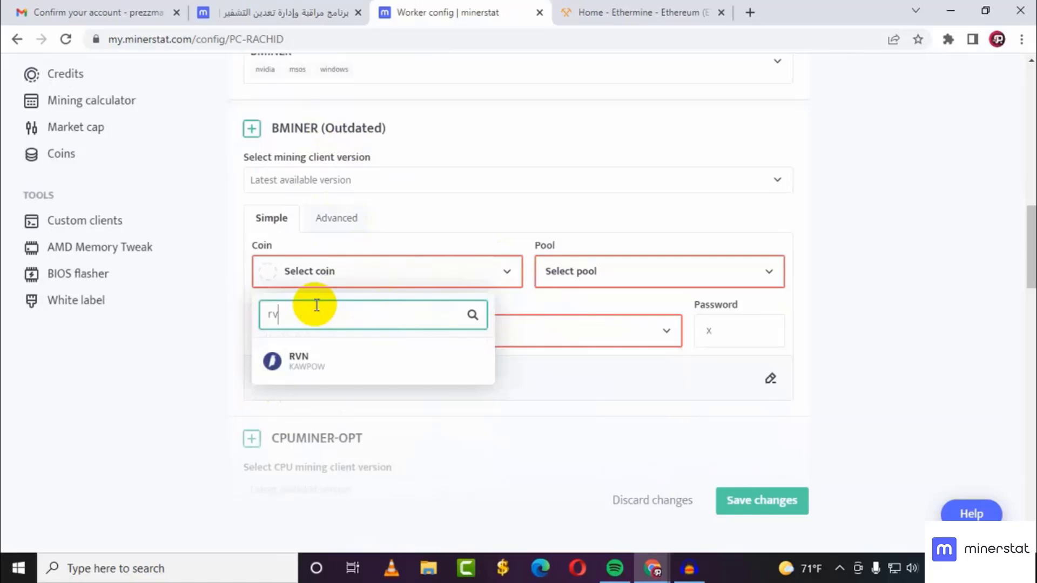
{"action": "left_click", "coordinate": [348, 378]}
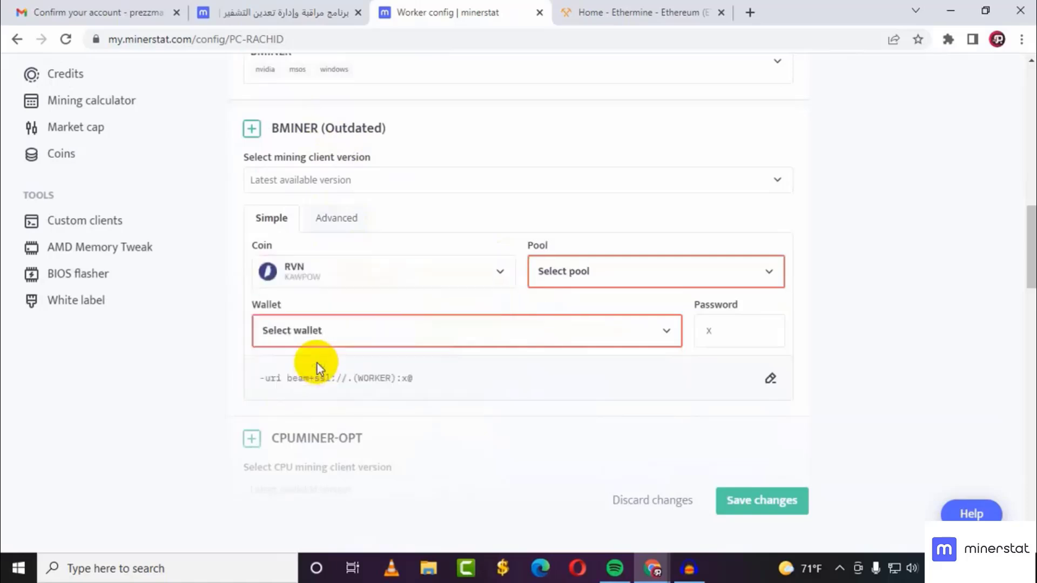
- Set the BMINER pool to ETH (eu.ezil.me:2222) and its wallet to ETH
{"action": "left_click", "coordinate": [631, 281]}
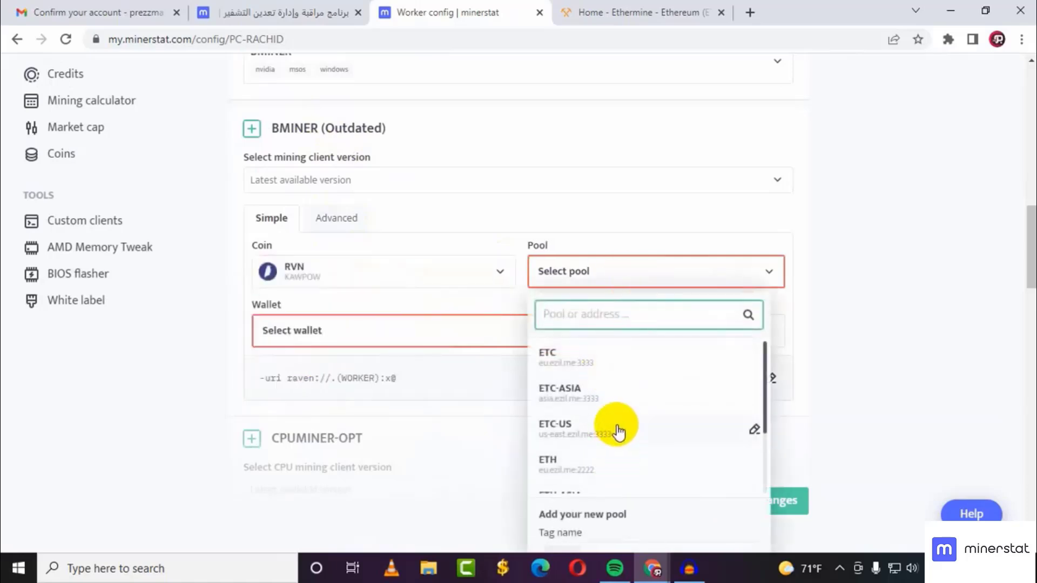
{"action": "scroll", "coordinate": [619, 430], "scroll_direction": "down", "scroll_amount": 1}
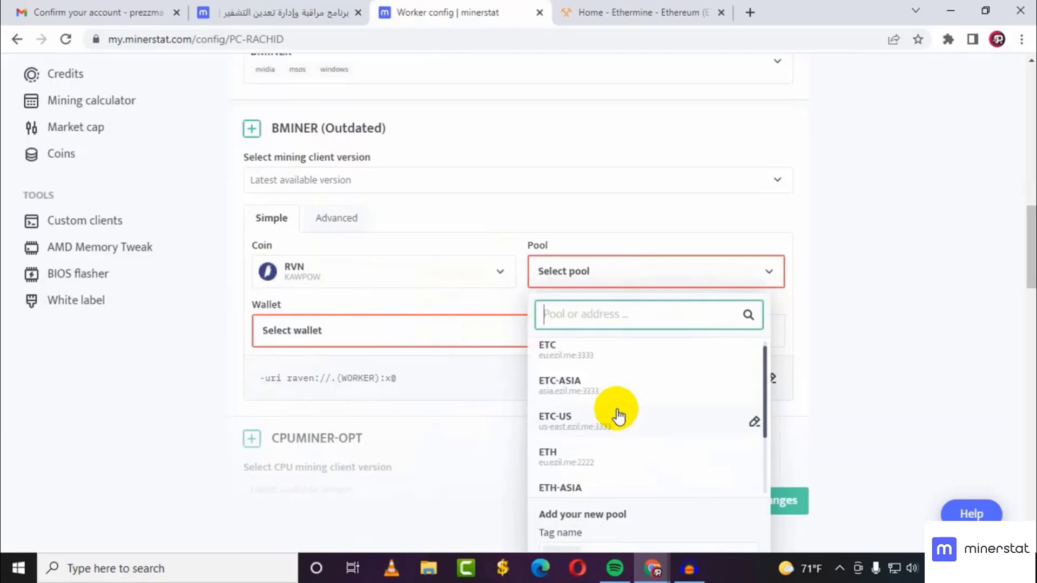
{"action": "left_click", "coordinate": [582, 448]}
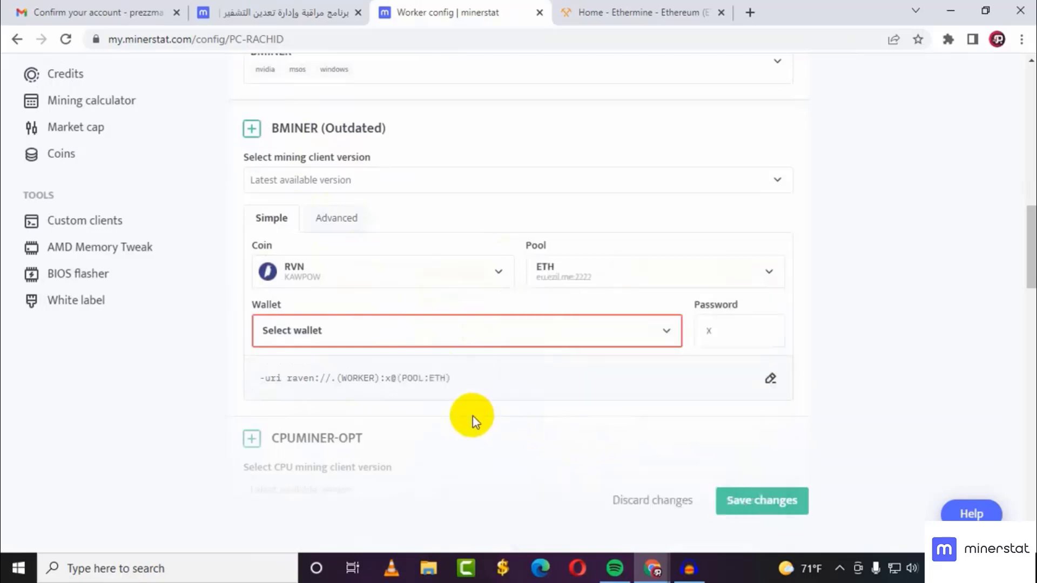
{"action": "left_click", "coordinate": [425, 341]}
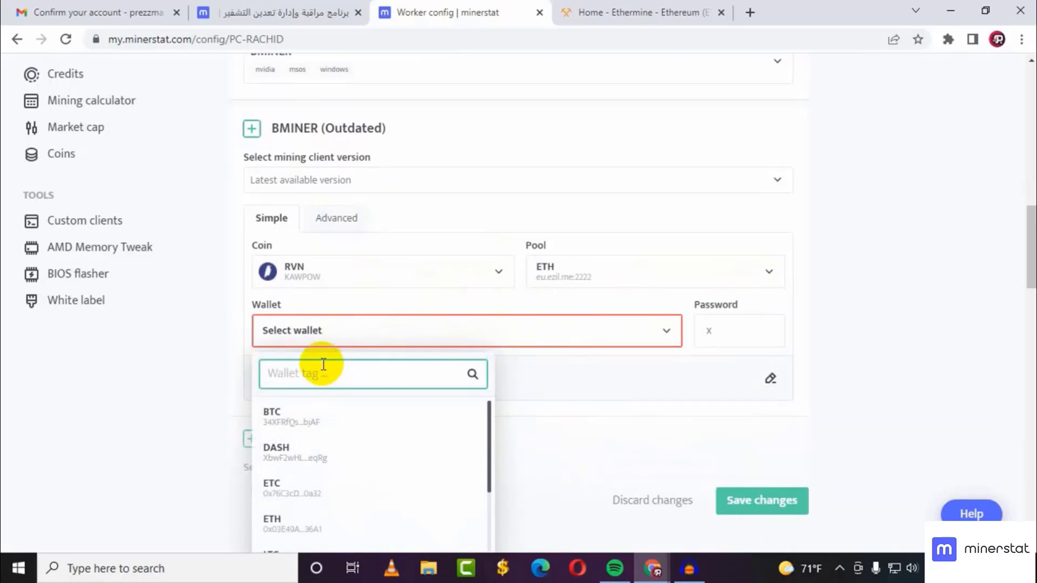
{"action": "left_click", "coordinate": [330, 532]}
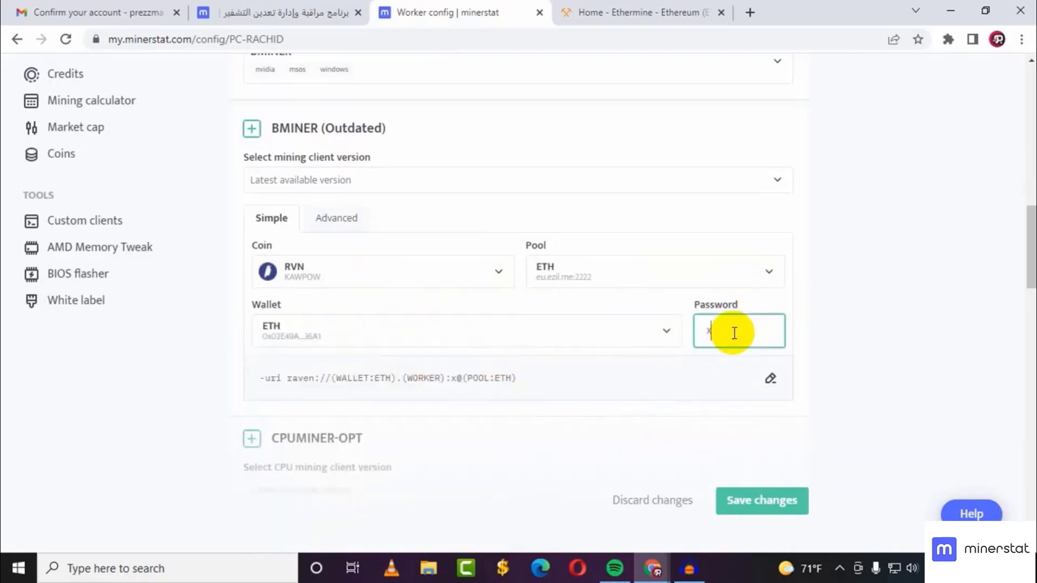
- Examine the coin, pool and wallet choices offered for CPUMINER-OPT
{"action": "scroll", "coordinate": [459, 405], "scroll_direction": "down", "scroll_amount": 5}
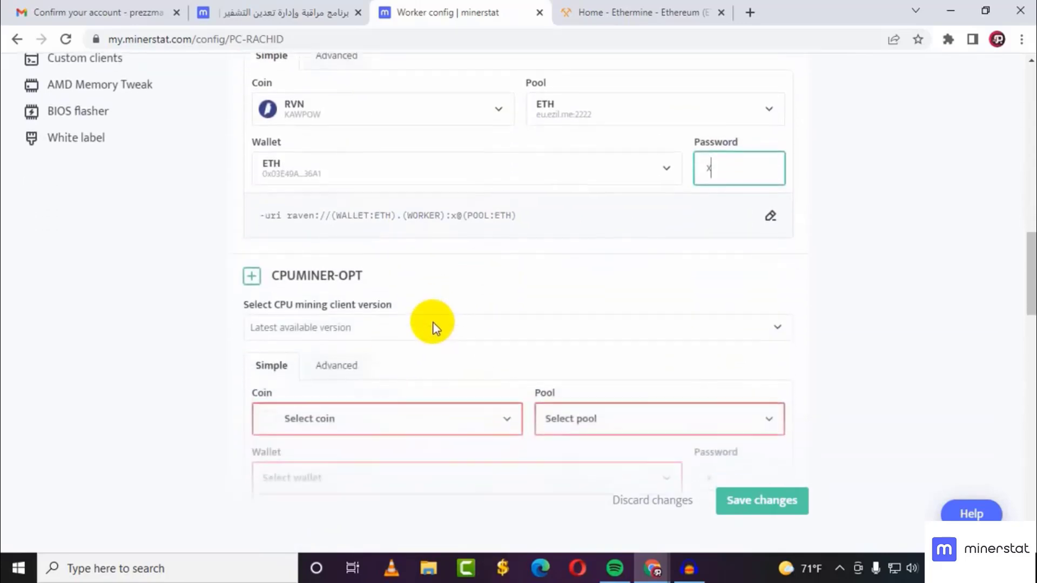
{"action": "scroll", "coordinate": [696, 409], "scroll_direction": "up", "scroll_amount": 1}
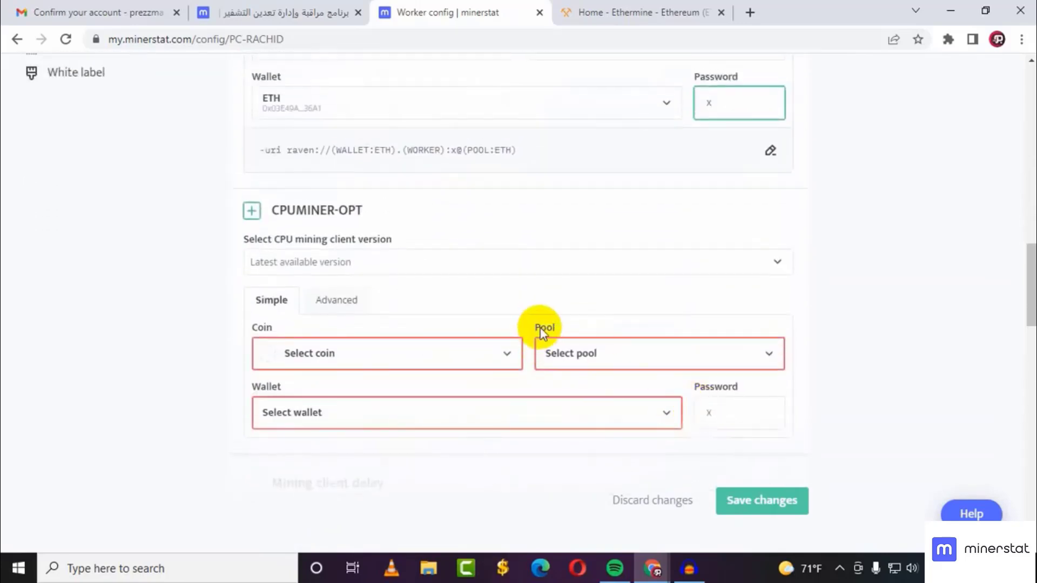
{"action": "left_click", "coordinate": [331, 353]}
{"action": "left_click", "coordinate": [113, 394]}
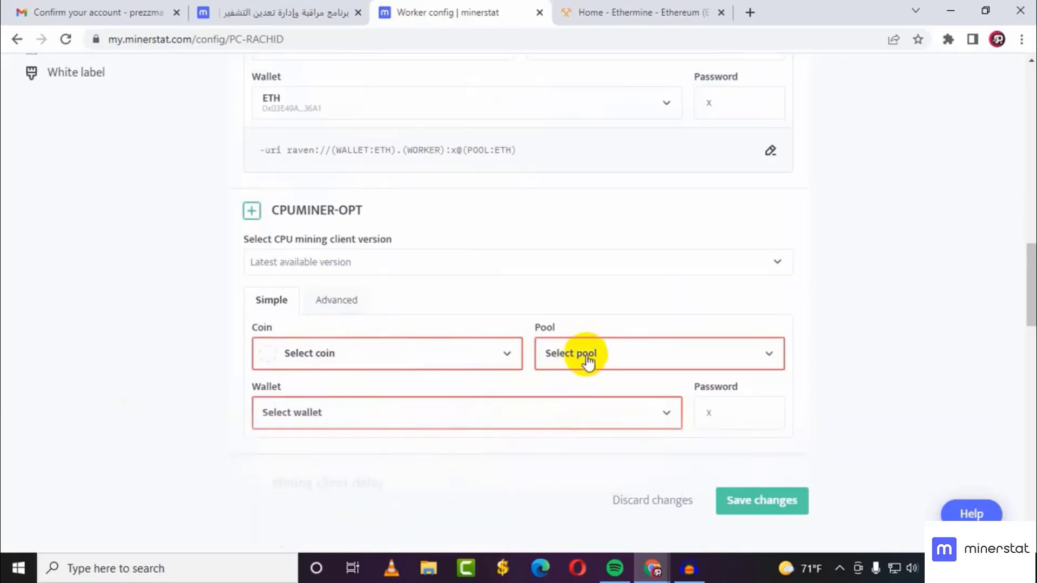
{"action": "left_click", "coordinate": [581, 357]}
{"action": "scroll", "coordinate": [417, 324], "scroll_direction": "down", "scroll_amount": 3}
{"action": "left_click", "coordinate": [333, 260]}
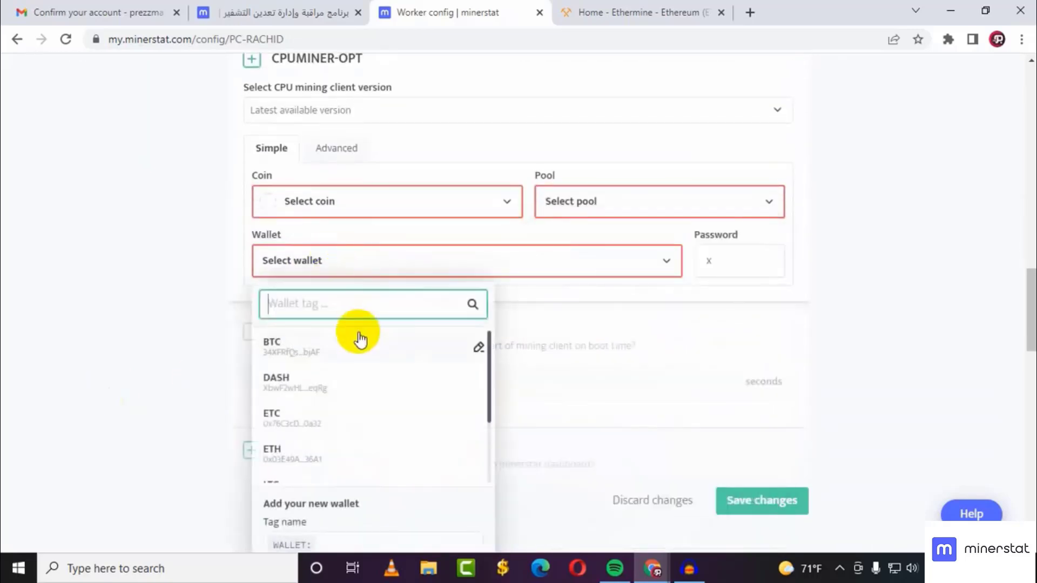
{"action": "left_click", "coordinate": [662, 352]}
- Look through the remaining worker settings, including client delay, sync interval, electricity costs, power consumption, temperature thresholds and number of devices
{"action": "scroll", "coordinate": [507, 378], "scroll_direction": "down", "scroll_amount": 2}
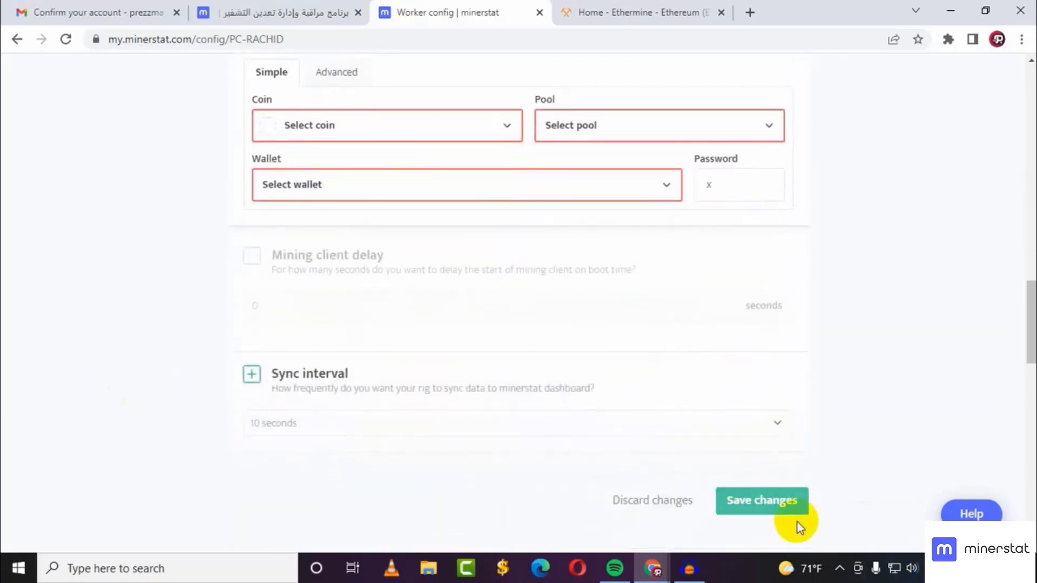
{"action": "scroll", "coordinate": [413, 260], "scroll_direction": "down", "scroll_amount": 5}
{"action": "scroll", "coordinate": [389, 179], "scroll_direction": "up", "scroll_amount": 2}
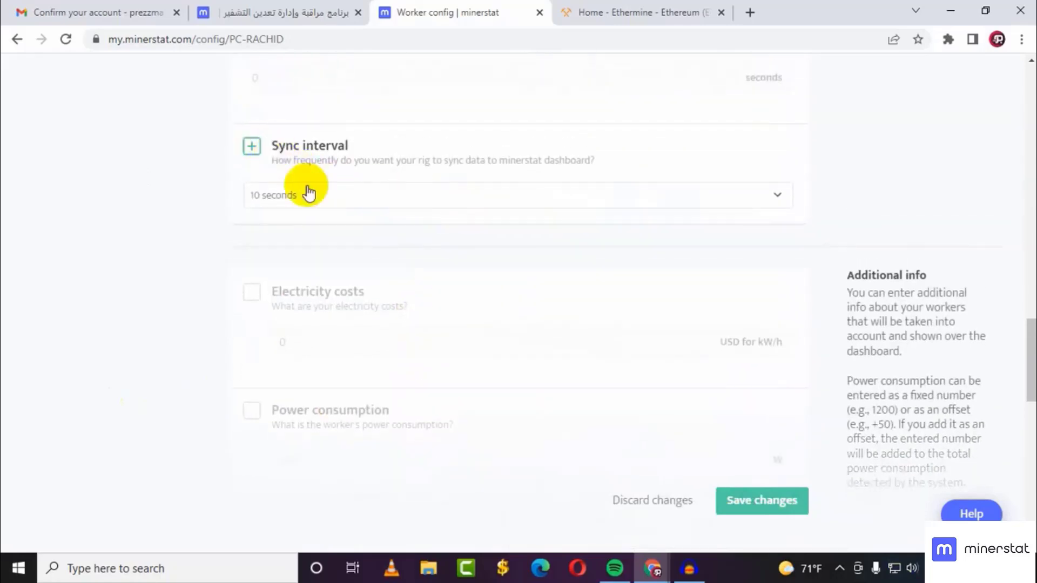
{"action": "scroll", "coordinate": [355, 320], "scroll_direction": "down", "scroll_amount": 10}
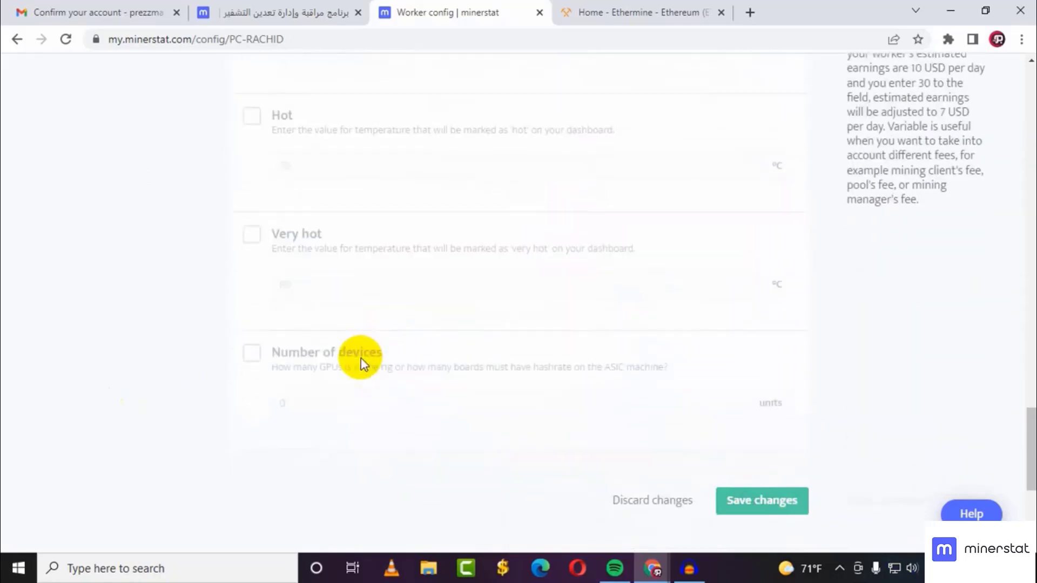
{"action": "scroll", "coordinate": [361, 357], "scroll_direction": "down", "scroll_amount": 6}
{"action": "scroll", "coordinate": [649, 381], "scroll_direction": "up", "scroll_amount": 20}
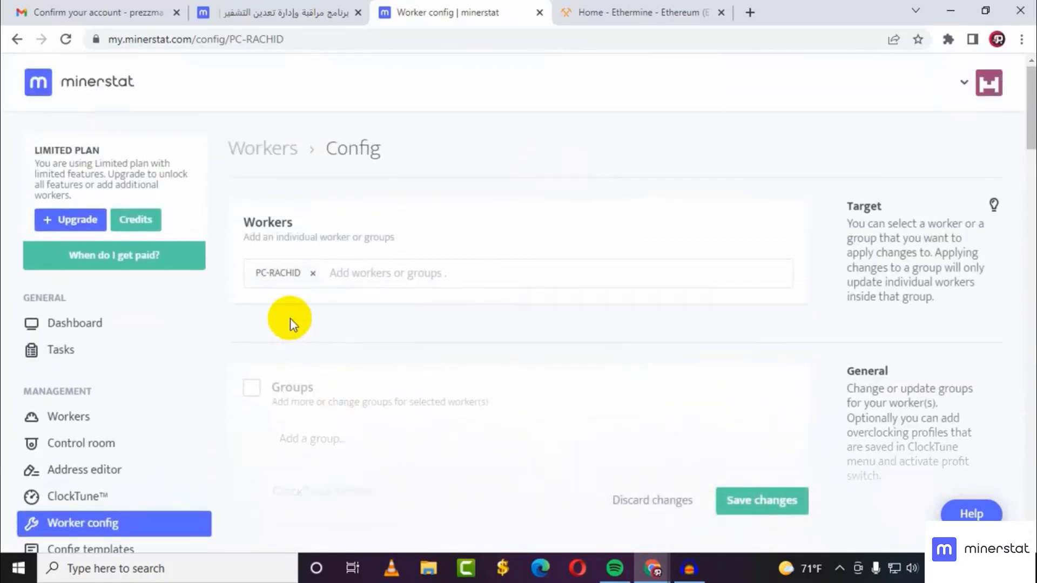
{"action": "scroll", "coordinate": [89, 342], "scroll_direction": "down", "scroll_amount": 3}
{"action": "scroll", "coordinate": [125, 373], "scroll_direction": "down", "scroll_amount": 3}
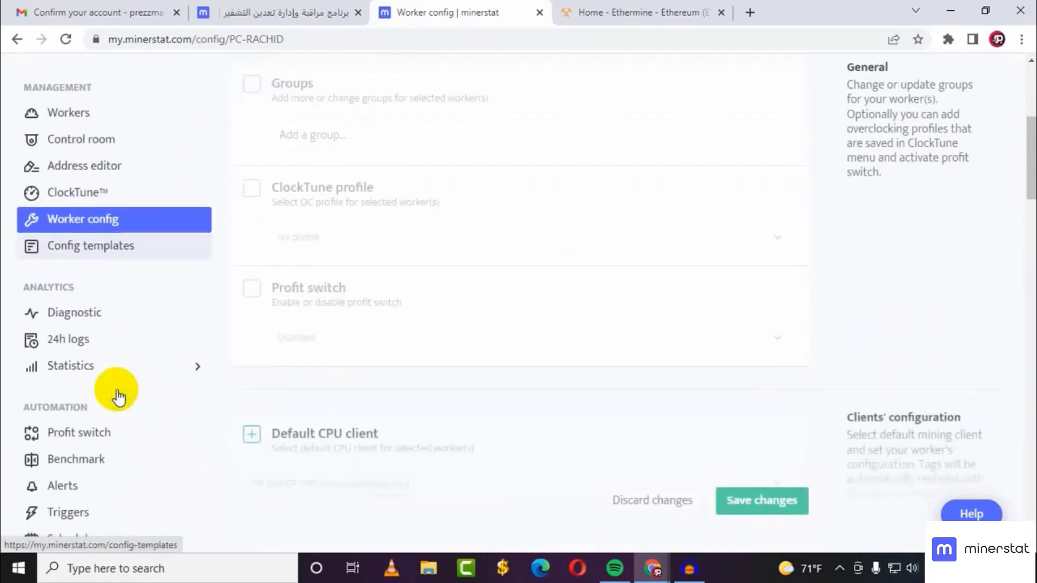
- Leave the worker configuration without saving the changes and return to the Workers list
{"action": "scroll", "coordinate": [113, 261], "scroll_direction": "up", "scroll_amount": 3}
{"action": "left_click", "coordinate": [86, 276]}
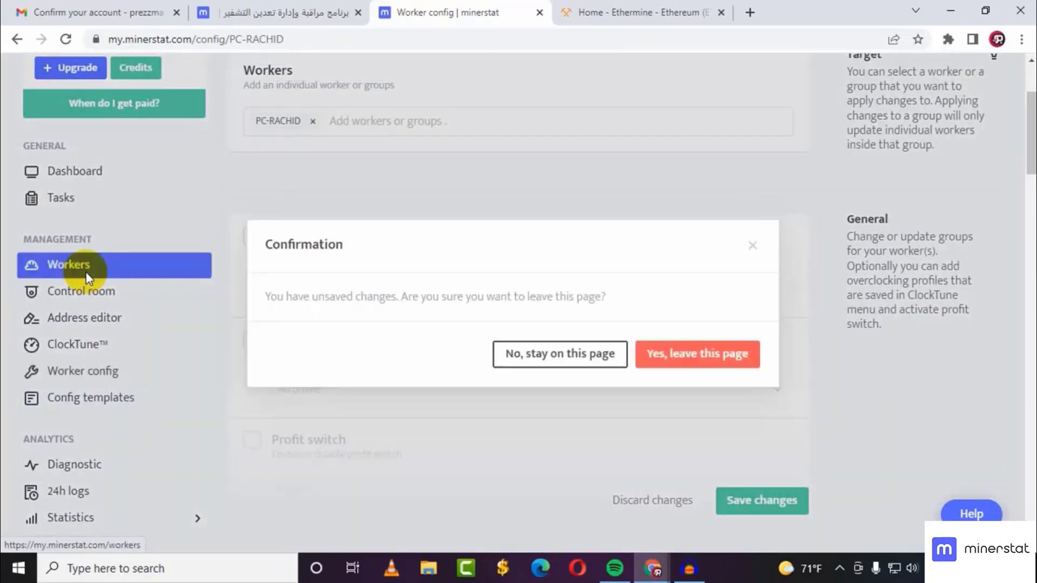
{"action": "left_click", "coordinate": [696, 358]}
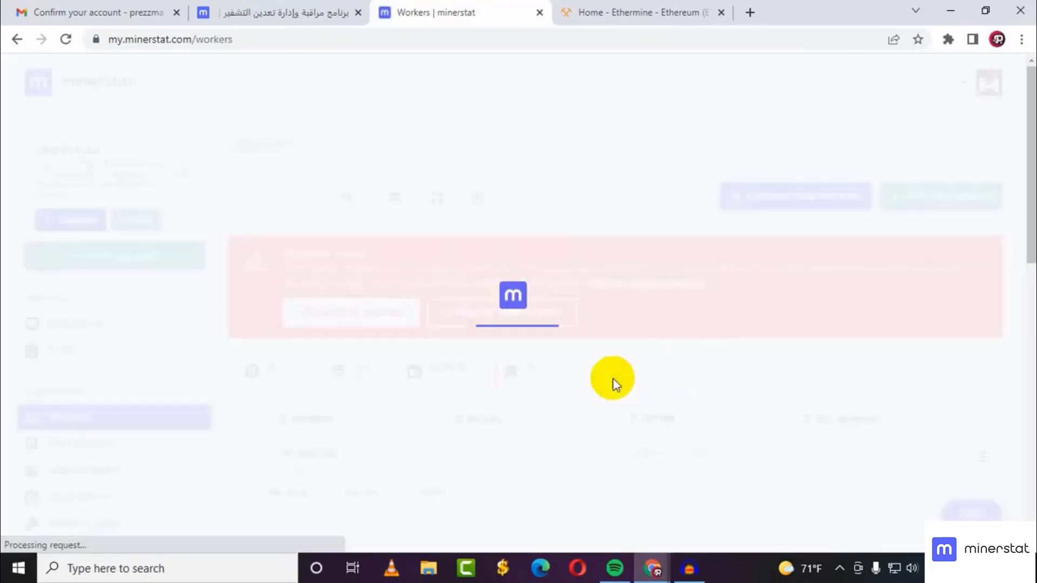
{"action": "scroll", "coordinate": [437, 375], "scroll_direction": "down", "scroll_amount": 3}
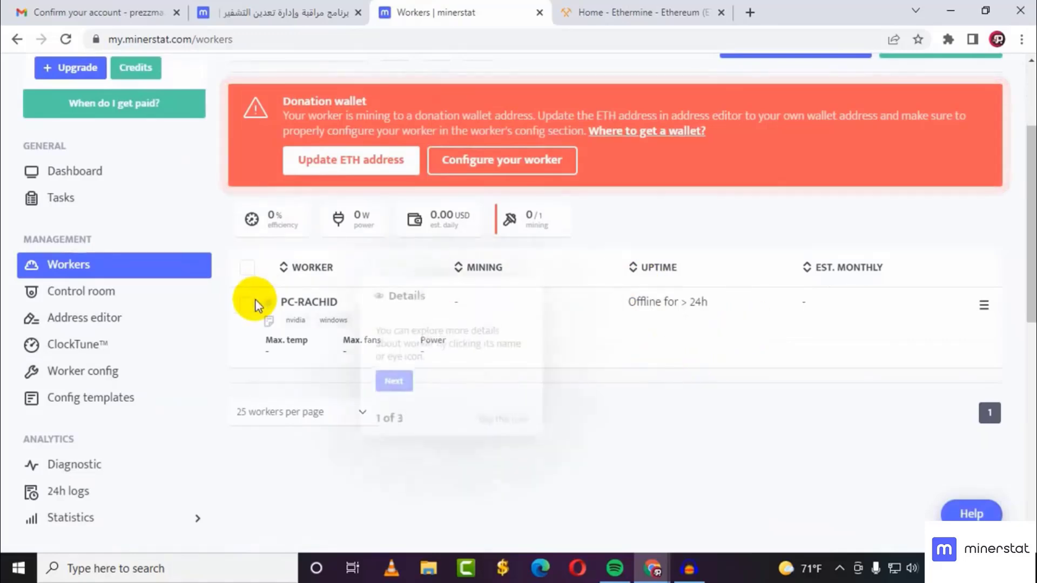
- Open the ETH address update from the donation wallet warning and look through the wallet tags and addresses in the Address editor
{"action": "scroll", "coordinate": [932, 310], "scroll_direction": "up", "scroll_amount": 3}
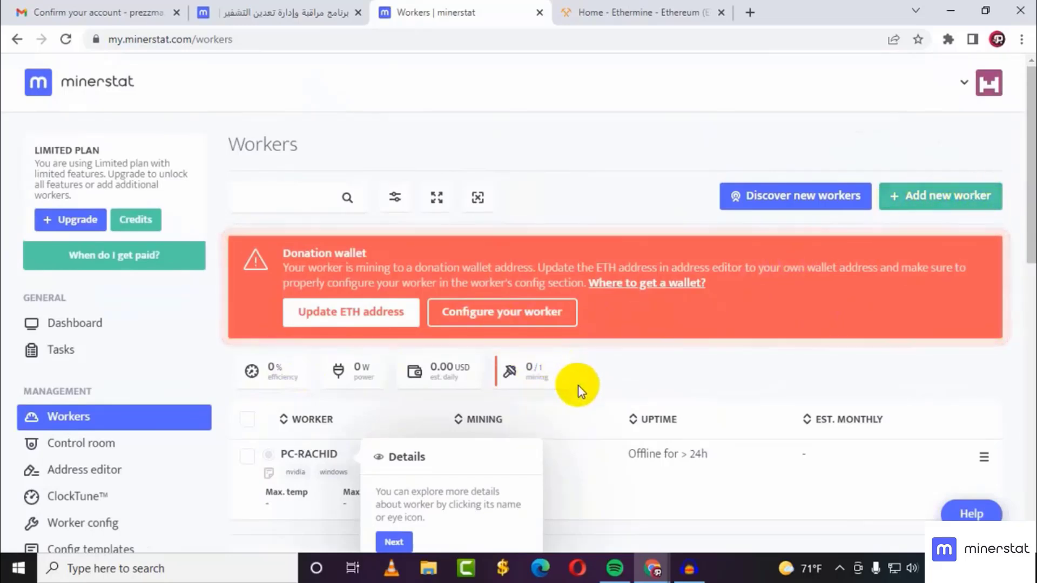
{"action": "scroll", "coordinate": [417, 308], "scroll_direction": "down", "scroll_amount": 2}
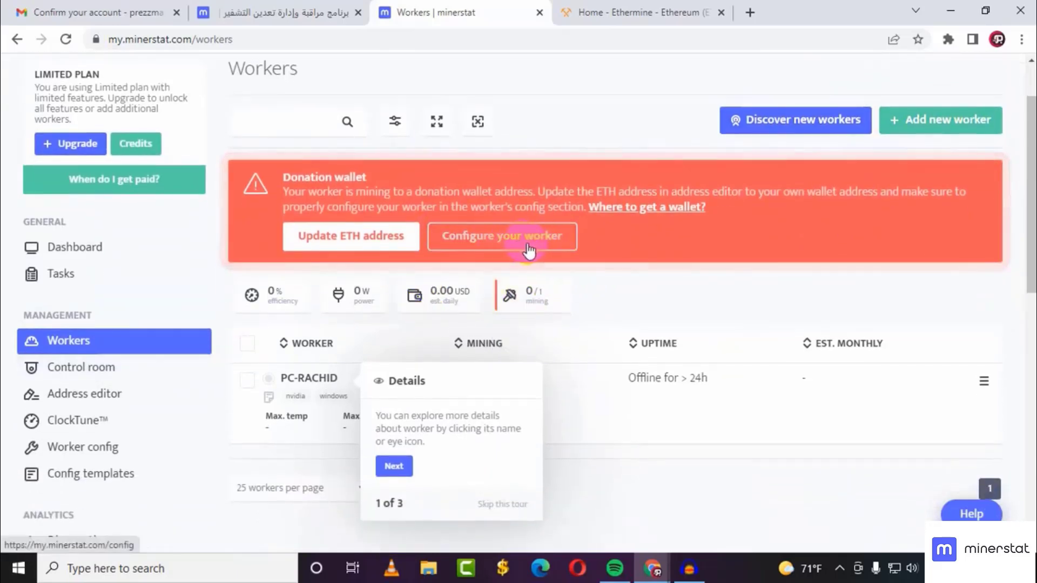
{"action": "left_click", "coordinate": [354, 236]}
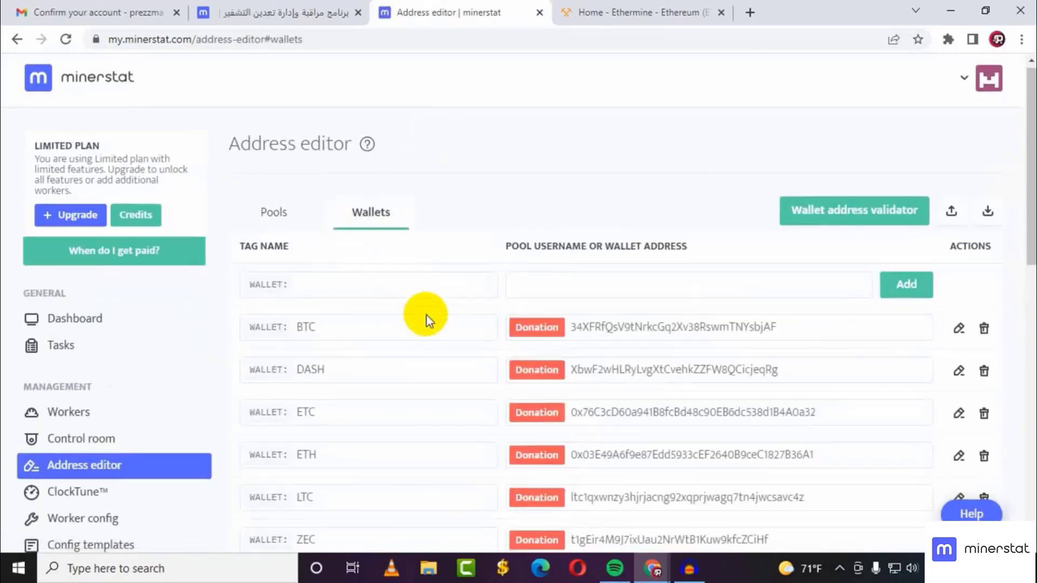
{"action": "scroll", "coordinate": [427, 316], "scroll_direction": "down", "scroll_amount": 3}
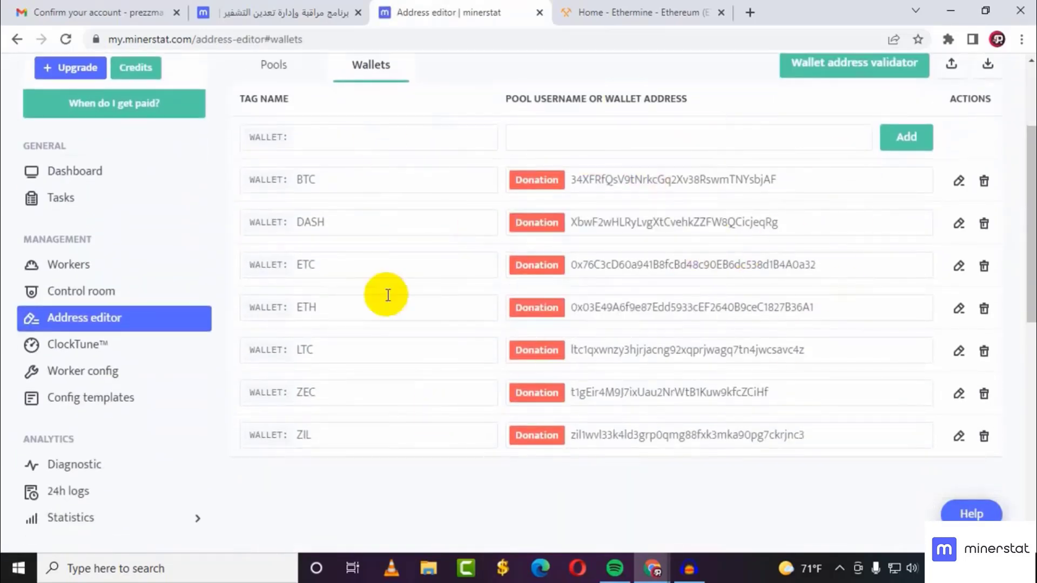
{"action": "mouse_move", "coordinate": [537, 180]}
{"action": "scroll", "coordinate": [542, 243], "scroll_direction": "up", "scroll_amount": 2}
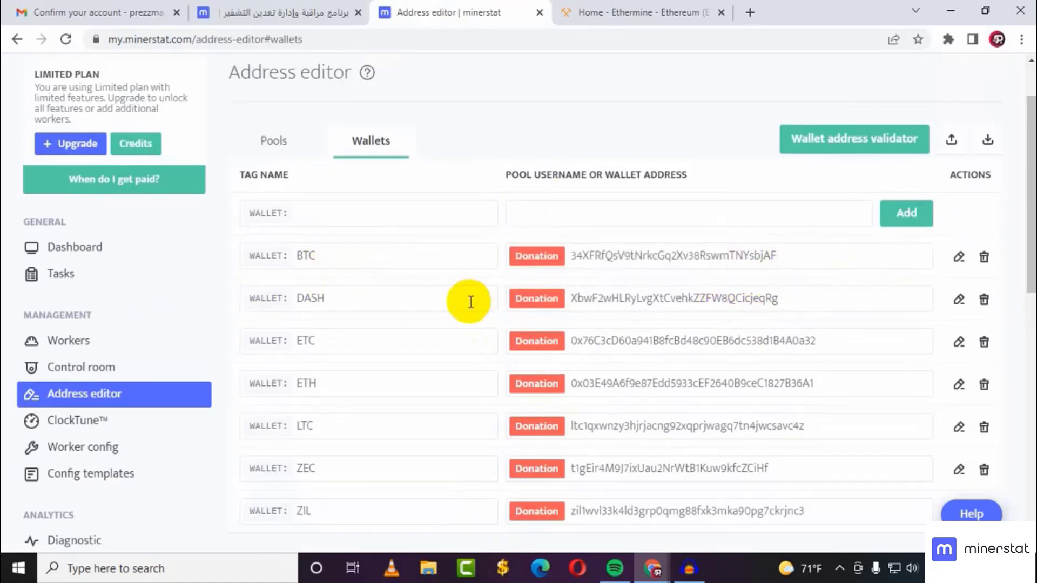
{"action": "scroll", "coordinate": [405, 234], "scroll_direction": "down", "scroll_amount": 1}
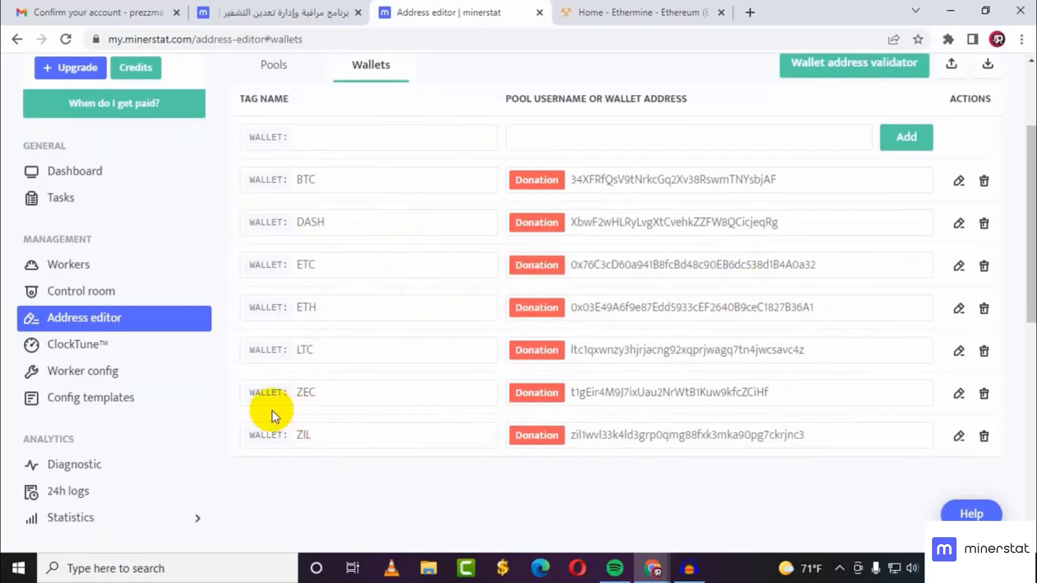
- View the ClockTune overclock profile page and the Worker config page
{"action": "left_click", "coordinate": [96, 356]}
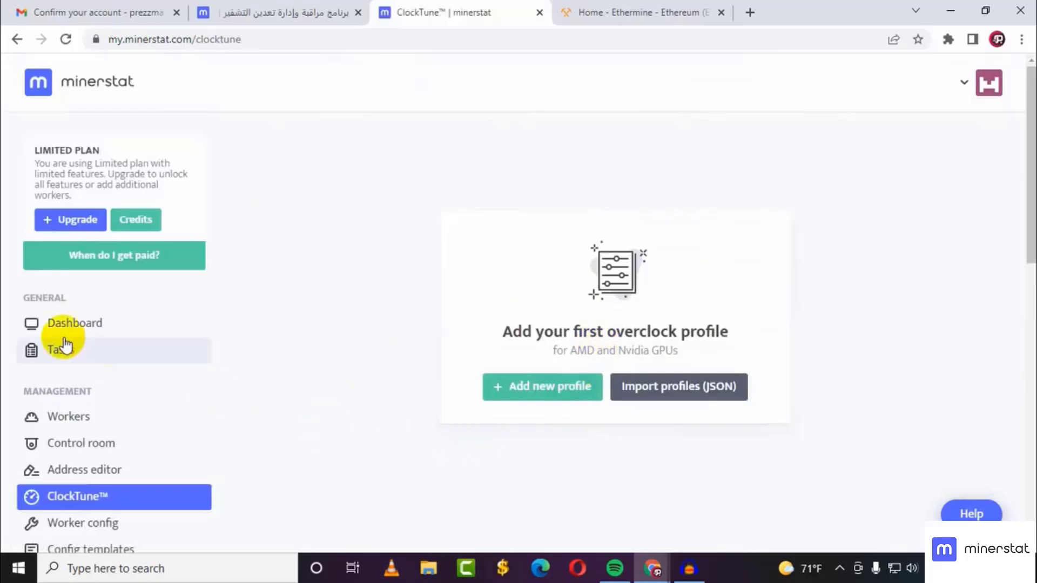
{"action": "scroll", "coordinate": [108, 410], "scroll_direction": "down", "scroll_amount": 3}
{"action": "left_click", "coordinate": [121, 381]}
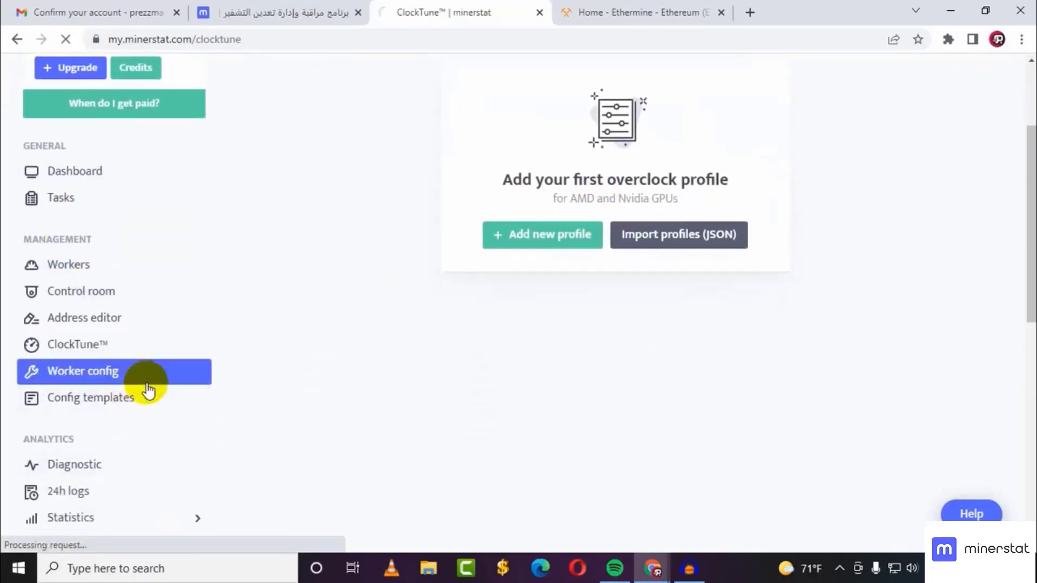
{"action": "scroll", "coordinate": [86, 372], "scroll_direction": "down", "scroll_amount": 4}
{"action": "scroll", "coordinate": [108, 356], "scroll_direction": "down", "scroll_amount": 1}
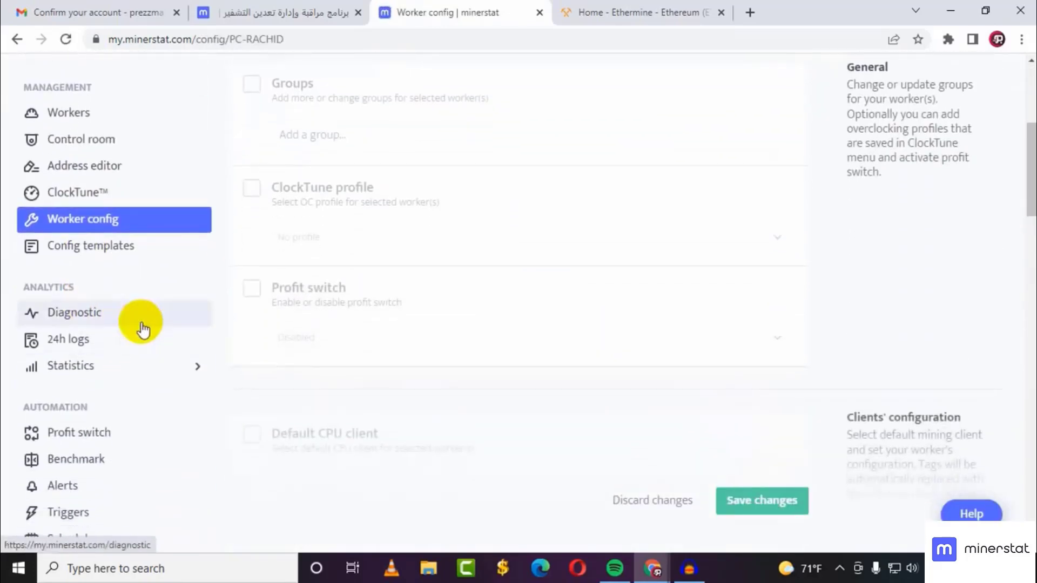
{"action": "scroll", "coordinate": [119, 324], "scroll_direction": "down", "scroll_amount": 3}
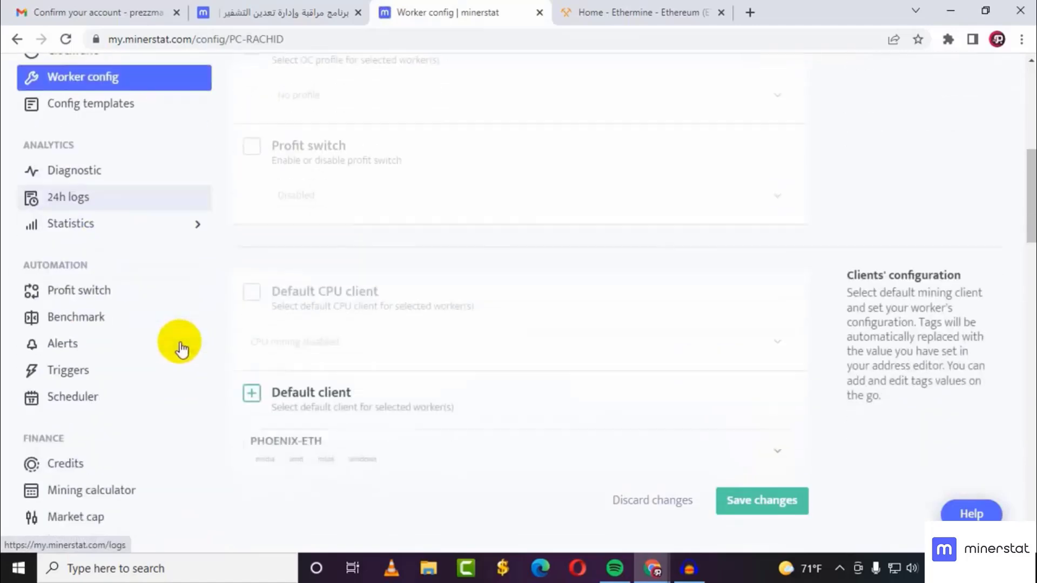
- Review the Profit switch settings for workers, coins, hashrate and consumption, and electricity costs
{"action": "left_click", "coordinate": [135, 283]}
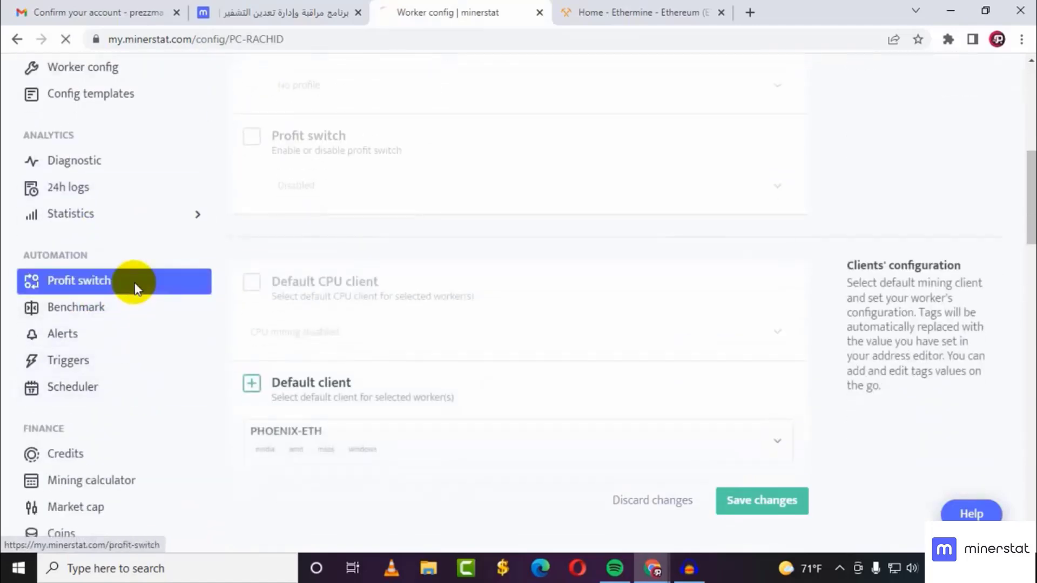
{"action": "scroll", "coordinate": [411, 364], "scroll_direction": "down", "scroll_amount": 4}
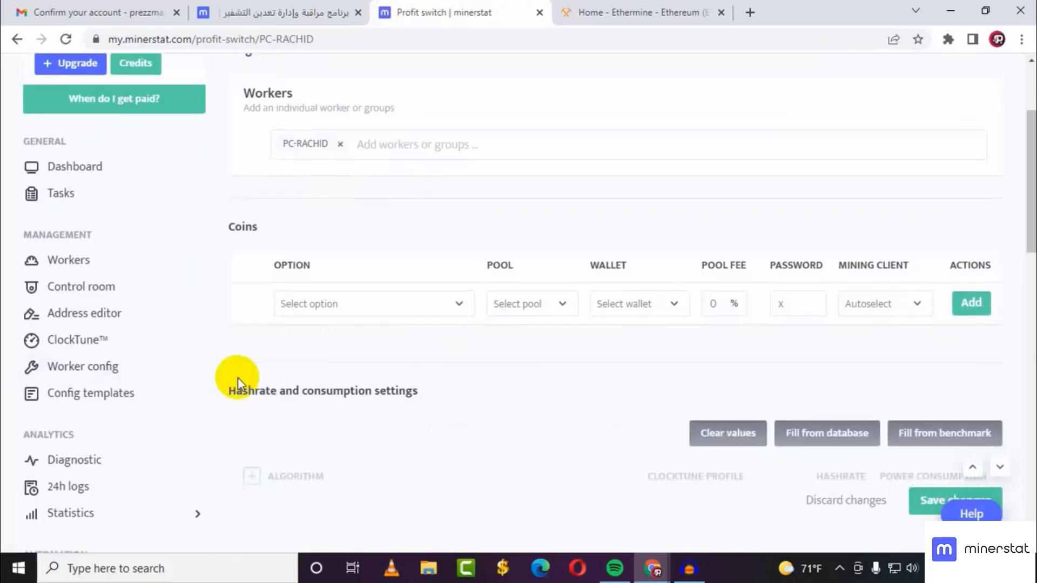
{"action": "scroll", "coordinate": [427, 378], "scroll_direction": "down", "scroll_amount": 11}
{"action": "scroll", "coordinate": [221, 340], "scroll_direction": "up", "scroll_amount": 4}
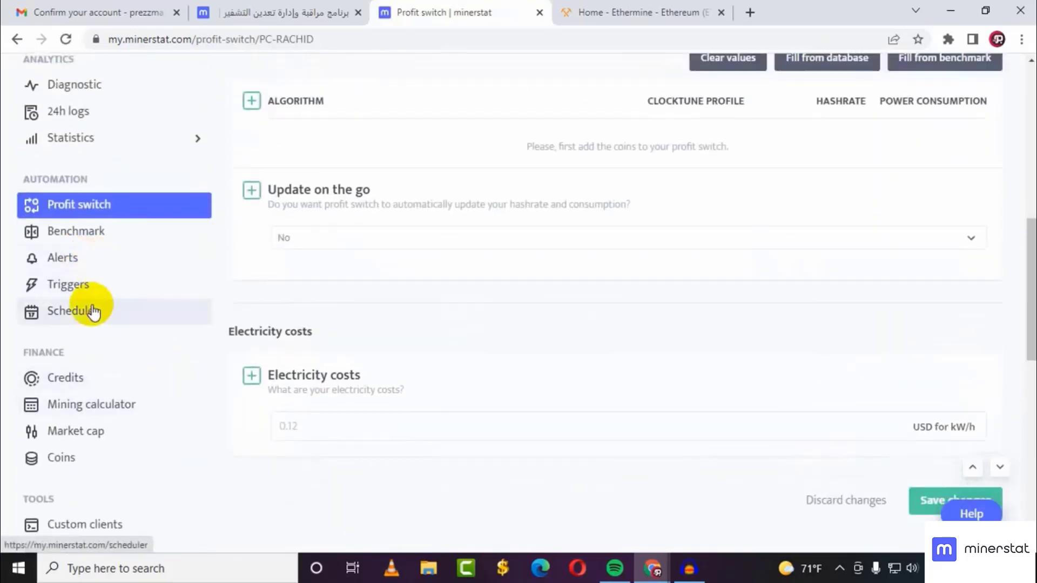
- Open the Triggers page and choose GPU temperature as the condition of a new trigger
{"action": "left_click", "coordinate": [102, 285]}
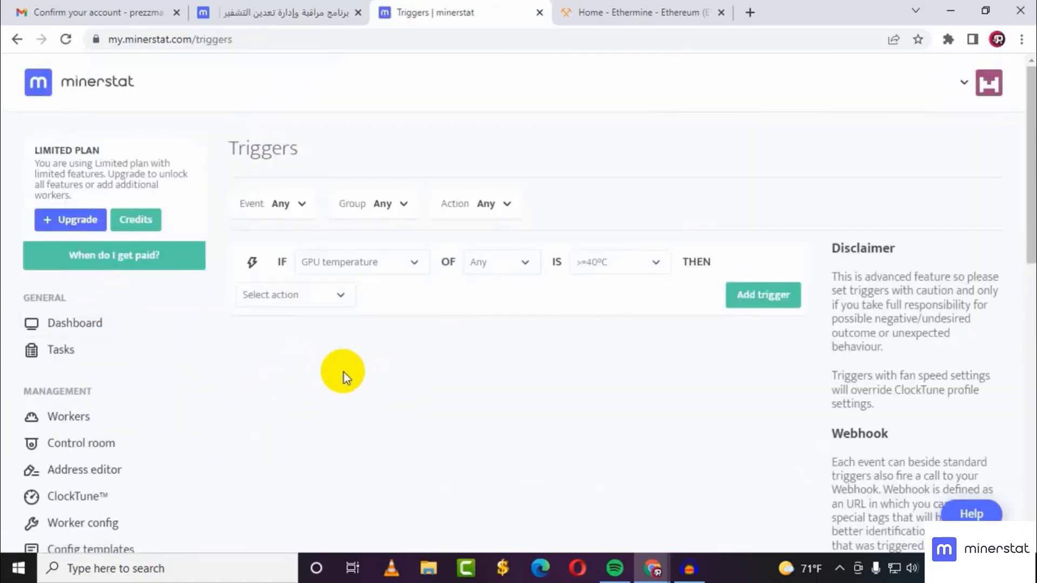
{"action": "scroll", "coordinate": [344, 374], "scroll_direction": "down", "scroll_amount": 1}
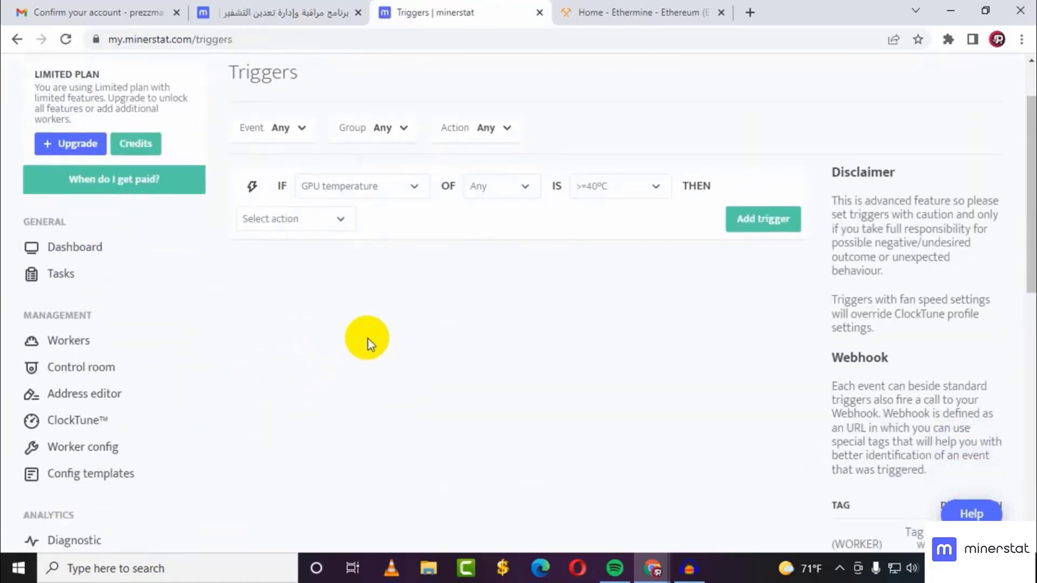
{"action": "left_click", "coordinate": [388, 193]}
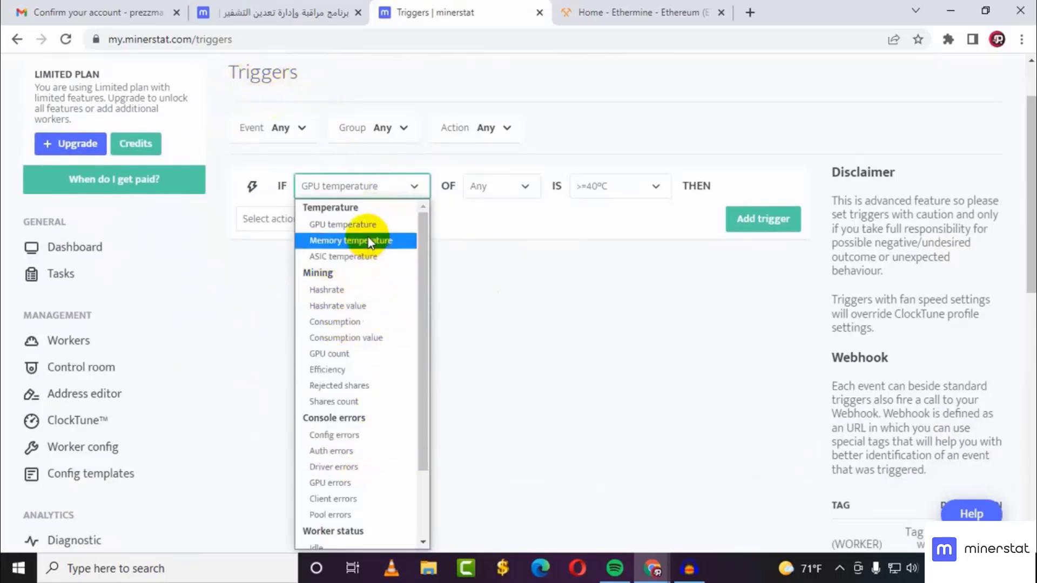
{"action": "left_click", "coordinate": [343, 225]}
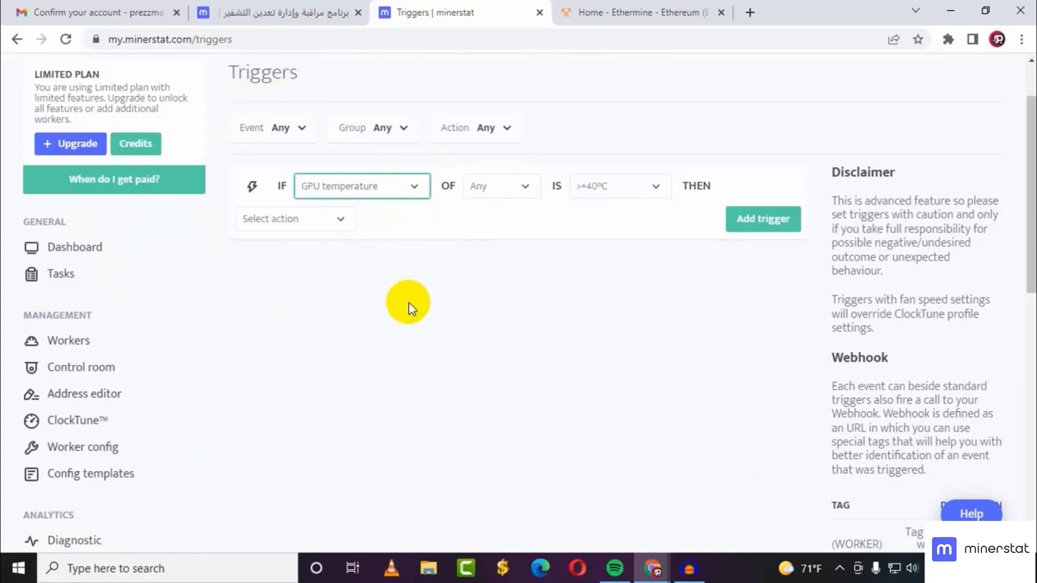
{"action": "left_click", "coordinate": [362, 197]}
{"action": "left_click", "coordinate": [363, 197]}
- Apply the trigger to the NVIDIA group at >=60°C with Reboot machine as its action
{"action": "left_click", "coordinate": [516, 194]}
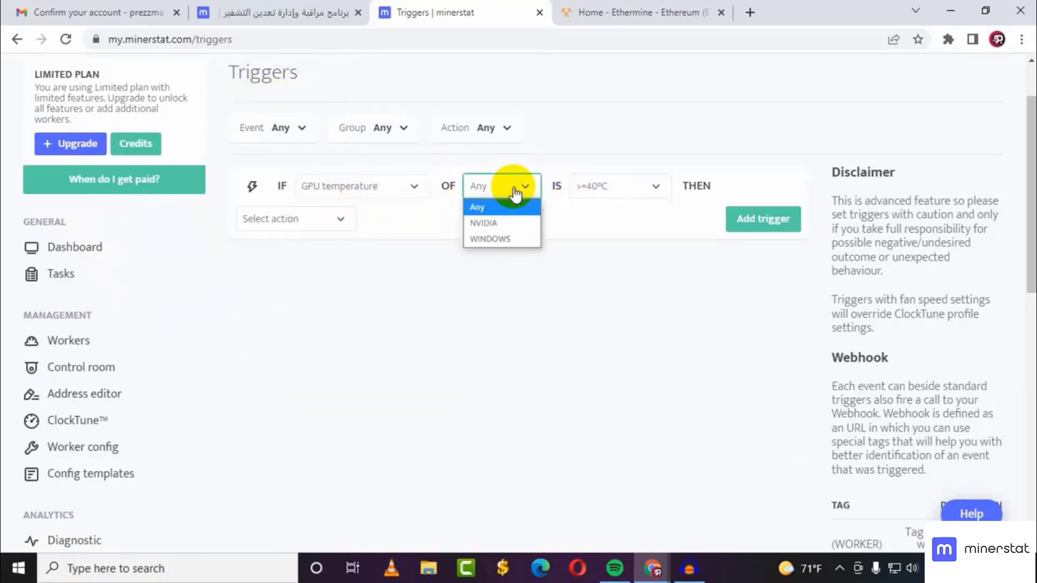
{"action": "left_click", "coordinate": [494, 224]}
{"action": "left_click", "coordinate": [627, 194]}
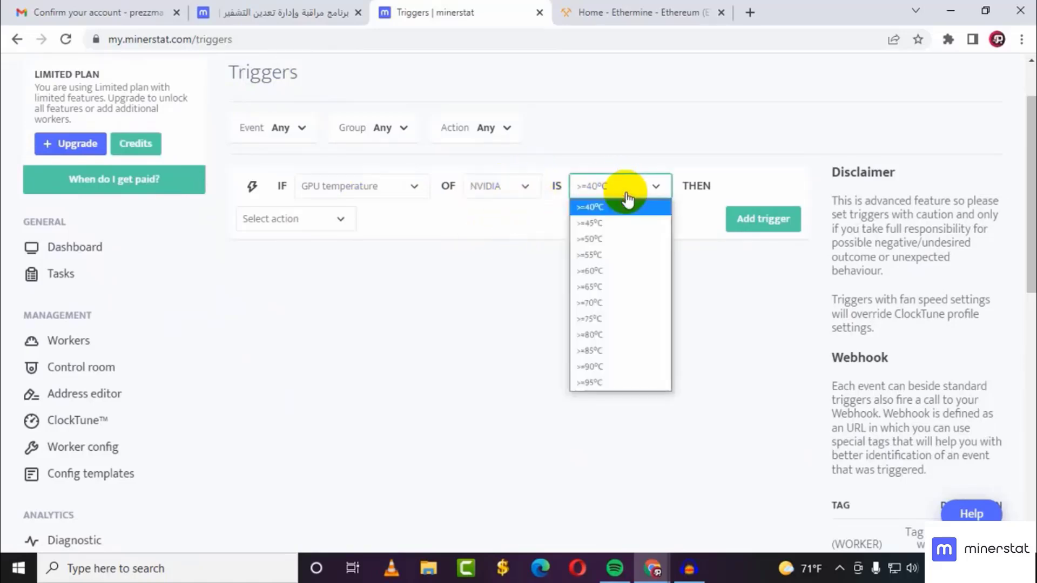
{"action": "left_click", "coordinate": [609, 273]}
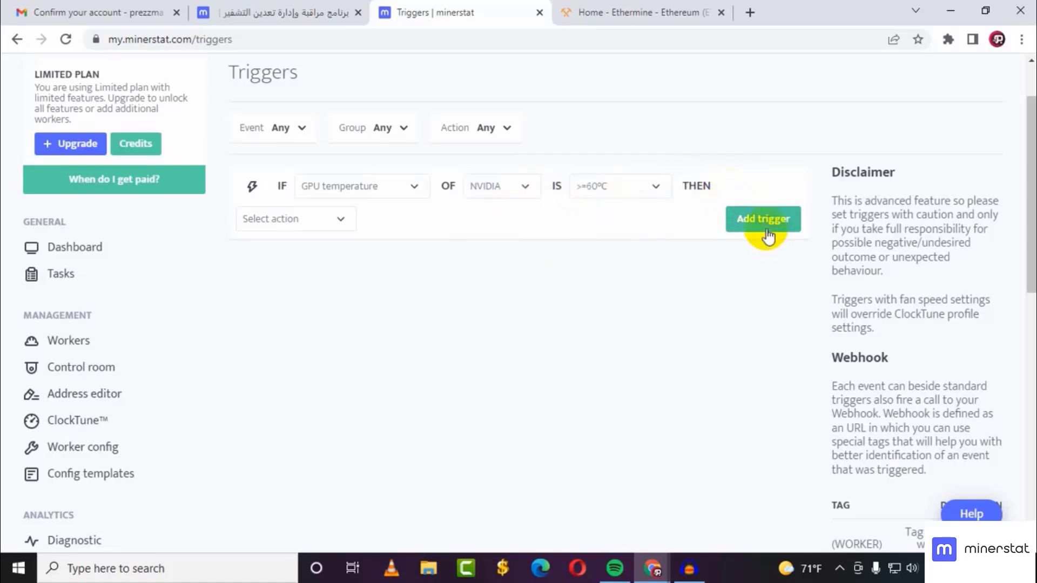
{"action": "left_click", "coordinate": [280, 218]}
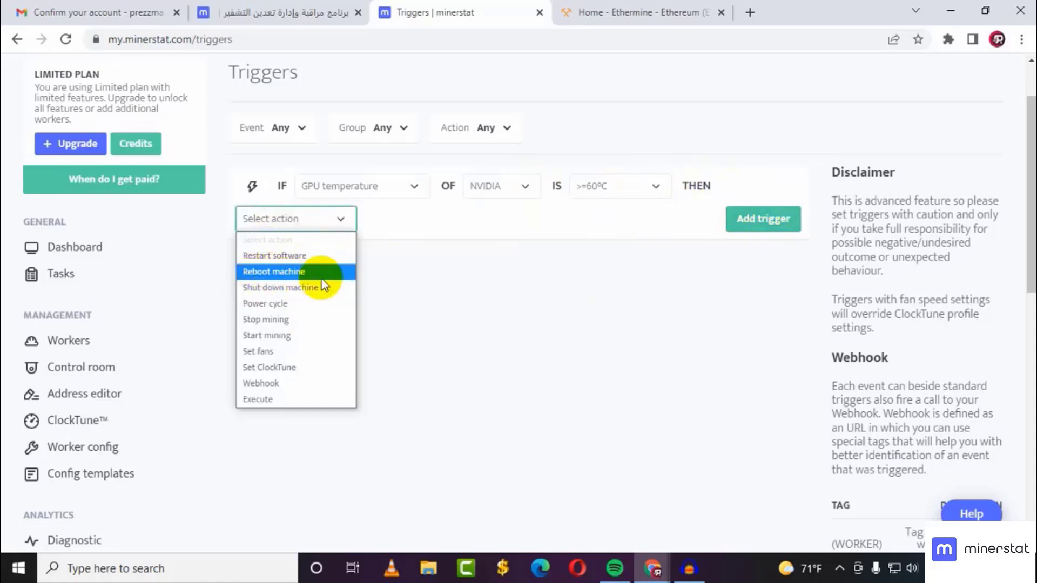
{"action": "left_click", "coordinate": [293, 275]}
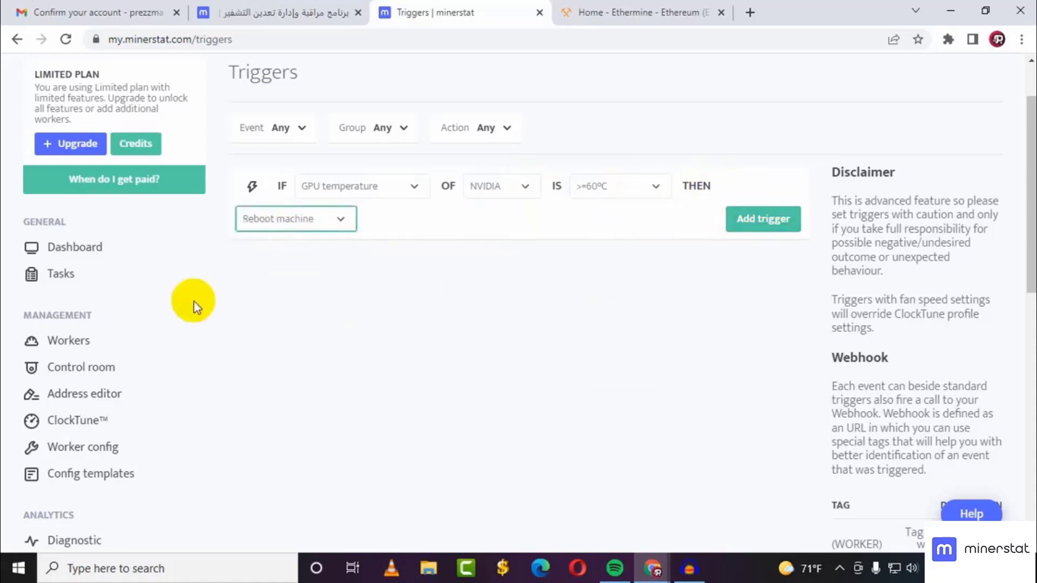
- Change the trigger's condition to ASIC temperature of the WINDOWS group at >=90°C, with Reboot machine as the action
{"action": "left_click", "coordinate": [324, 184]}
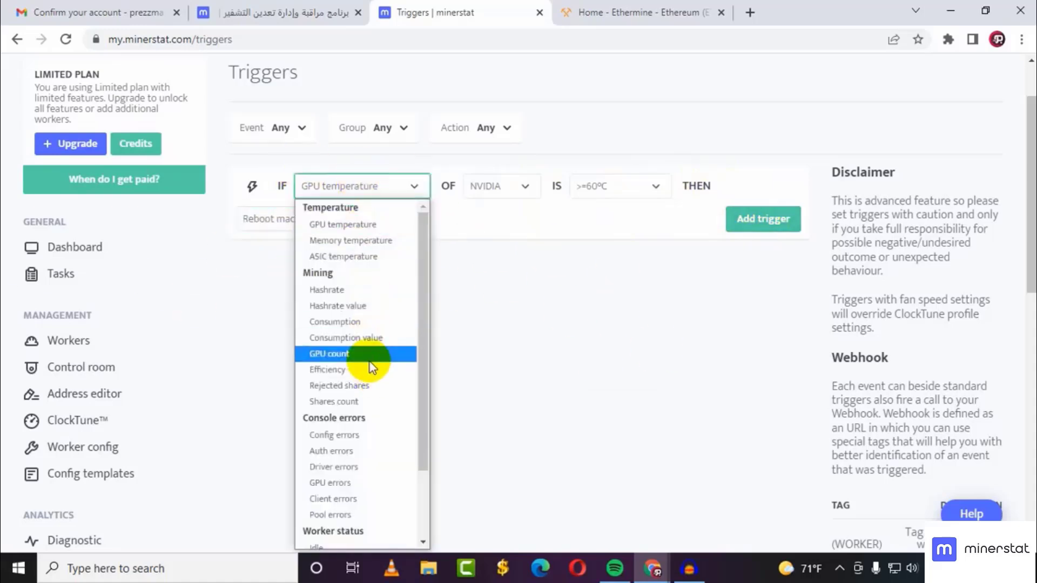
{"action": "left_click", "coordinate": [372, 264]}
{"action": "left_click", "coordinate": [498, 190]}
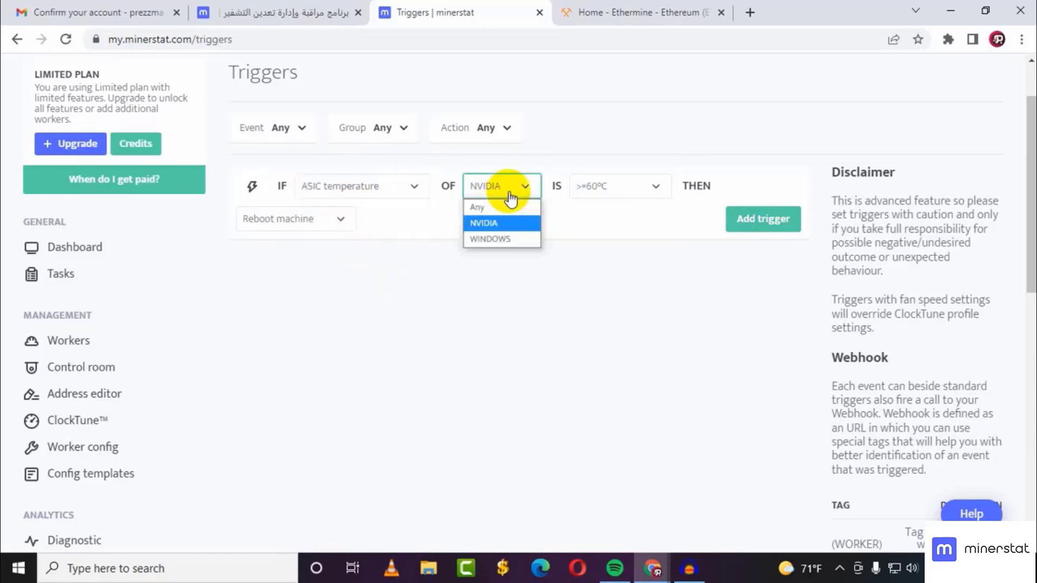
{"action": "left_click", "coordinate": [521, 245]}
{"action": "left_click", "coordinate": [601, 193]}
{"action": "left_click", "coordinate": [630, 380]}
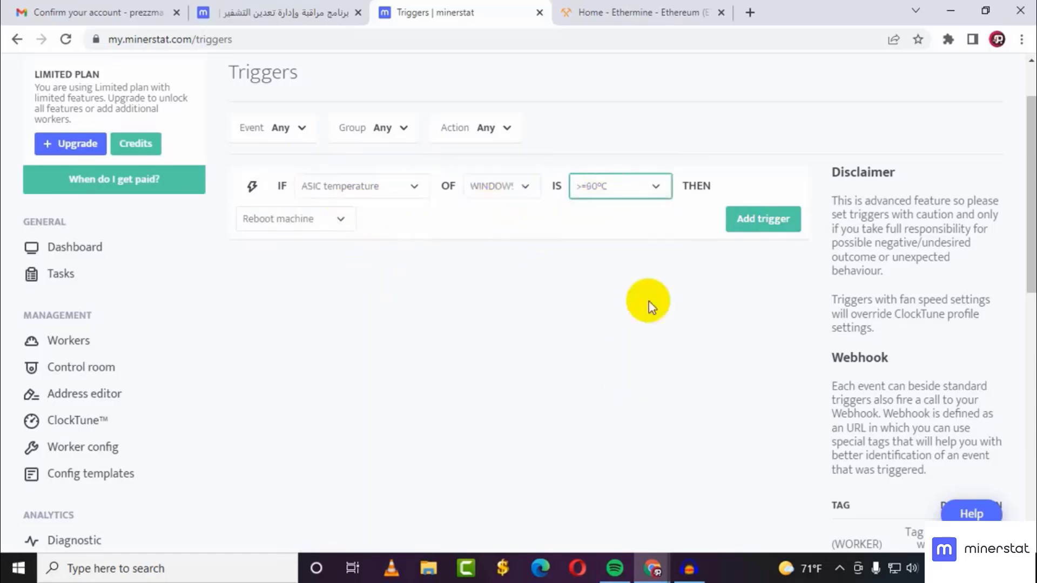
{"action": "left_click", "coordinate": [280, 219]}
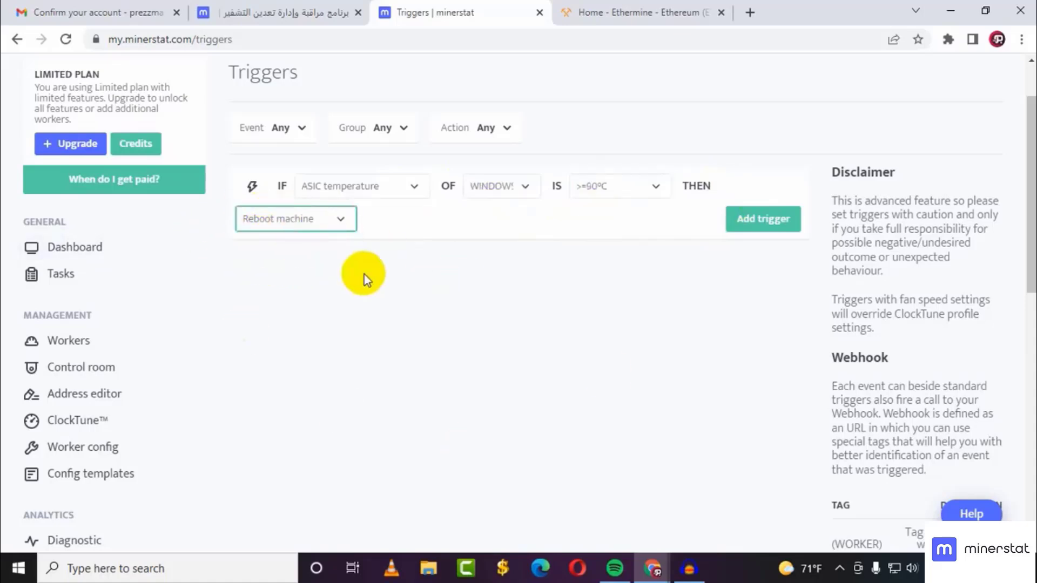
{"action": "left_click", "coordinate": [309, 219]}
{"action": "left_click", "coordinate": [275, 239]}
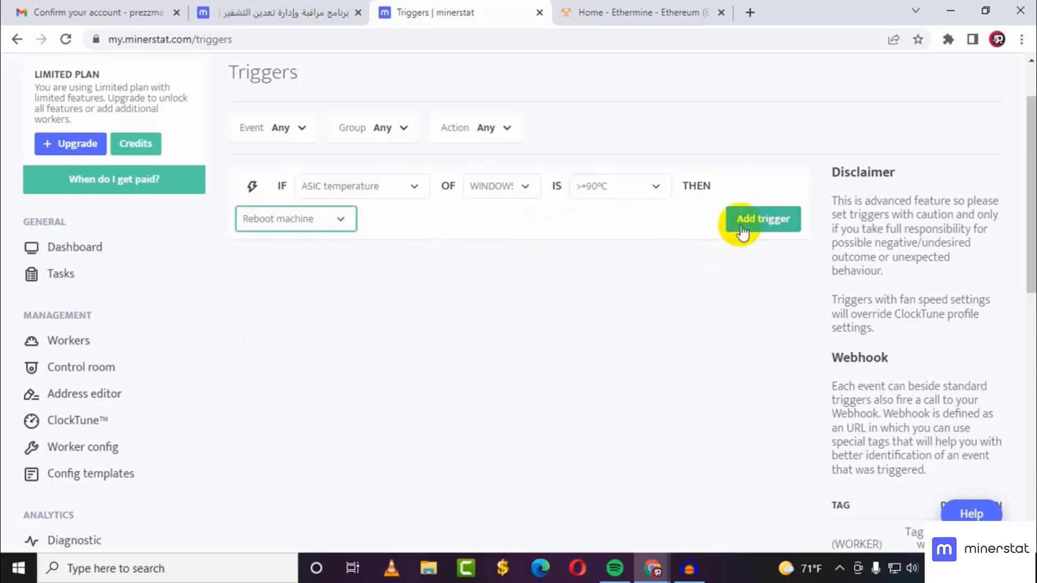
- Open the Market cap page and look through the full coin list with market caps, prices, 24-hour volumes and changes
{"action": "scroll", "coordinate": [317, 335], "scroll_direction": "down", "scroll_amount": 10}
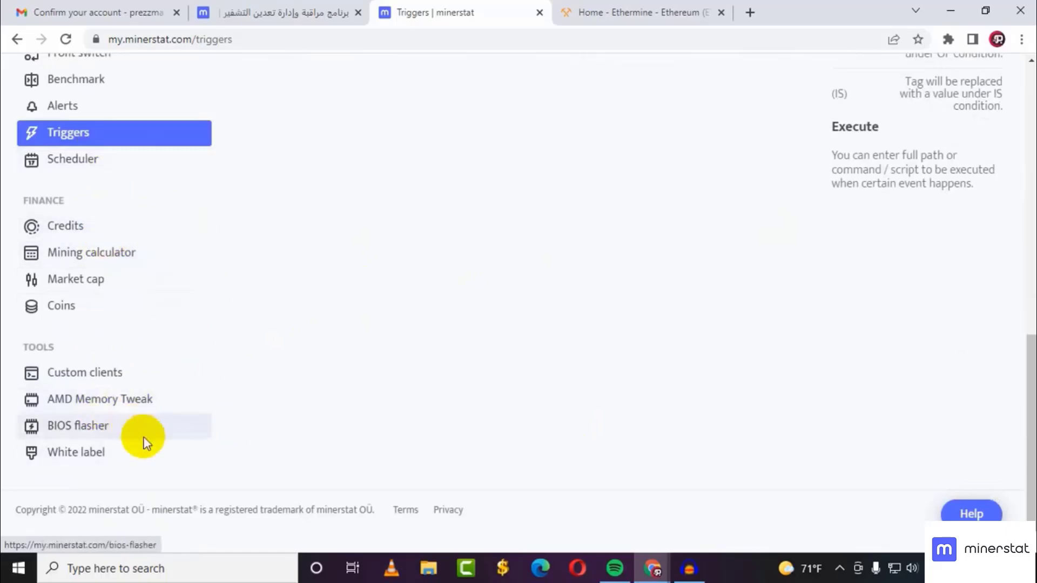
{"action": "scroll", "coordinate": [108, 324], "scroll_direction": "up", "scroll_amount": 10}
{"action": "scroll", "coordinate": [115, 329], "scroll_direction": "down", "scroll_amount": 7}
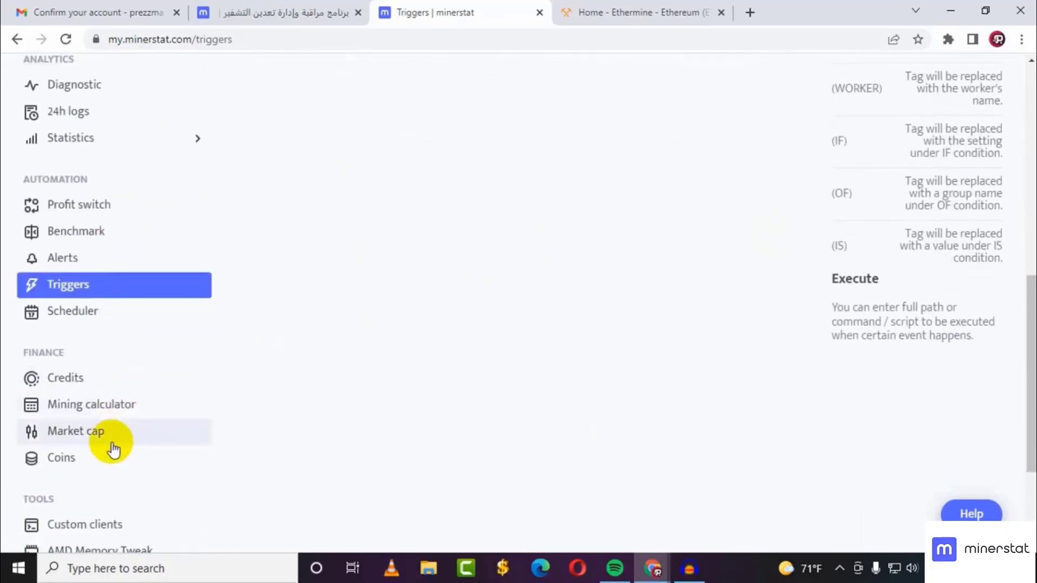
{"action": "left_click", "coordinate": [112, 433]}
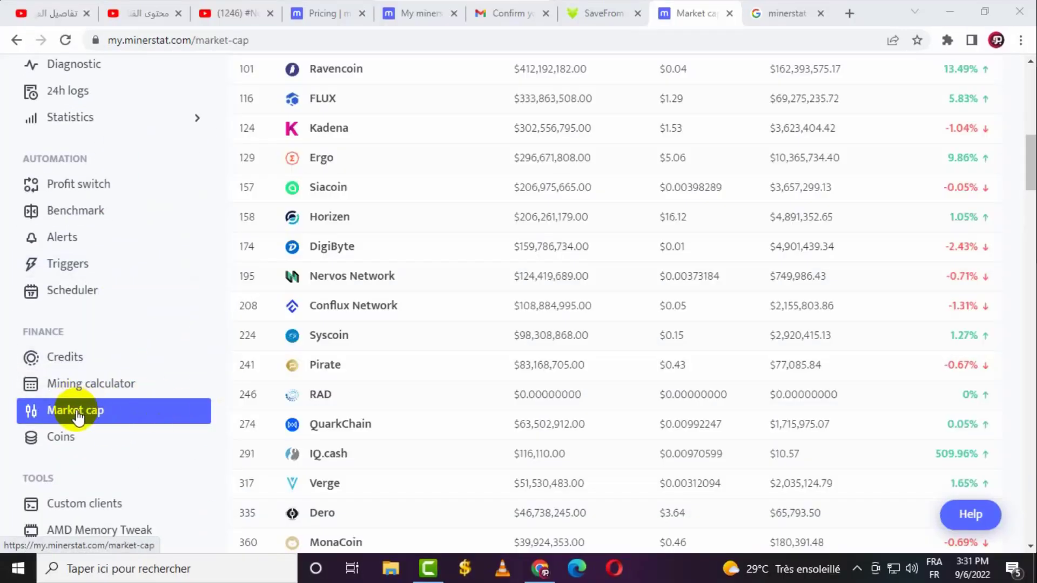
{"action": "left_click", "coordinate": [77, 410]}
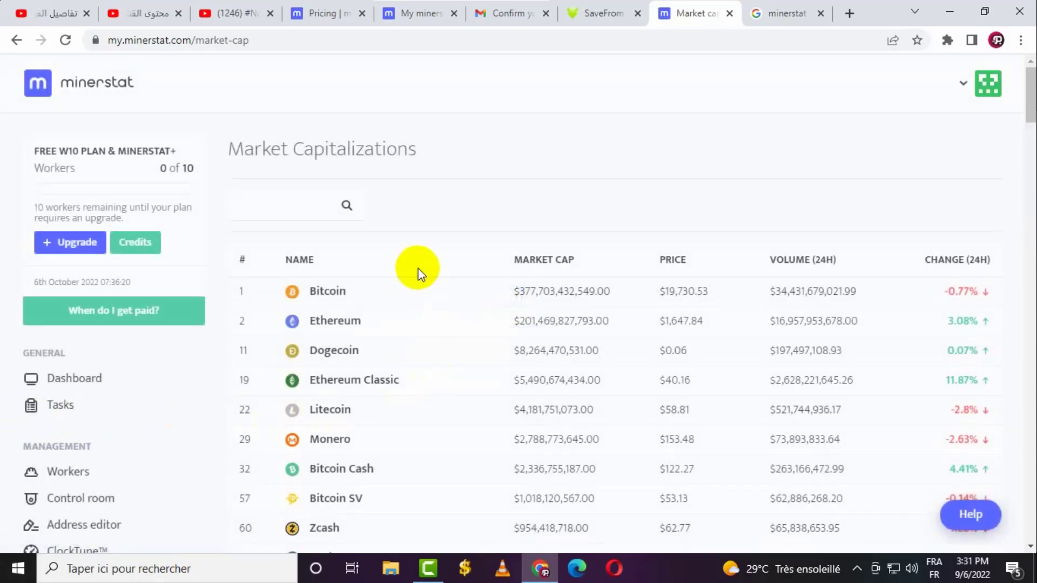
{"action": "scroll", "coordinate": [558, 249], "scroll_direction": "down", "scroll_amount": 1}
{"action": "scroll", "coordinate": [472, 468], "scroll_direction": "down", "scroll_amount": 1}
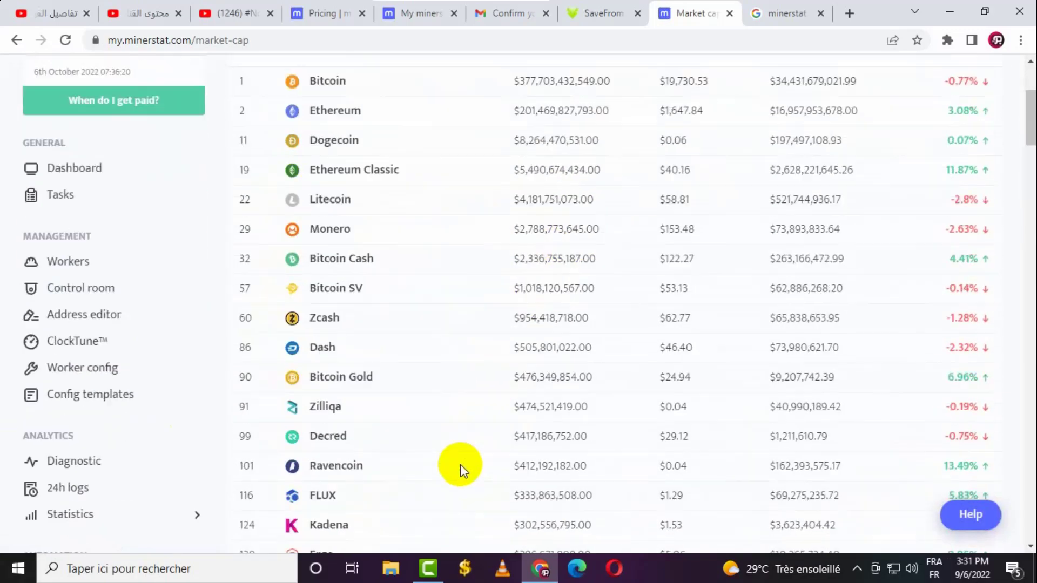
{"action": "scroll", "coordinate": [448, 461], "scroll_direction": "down", "scroll_amount": 20}
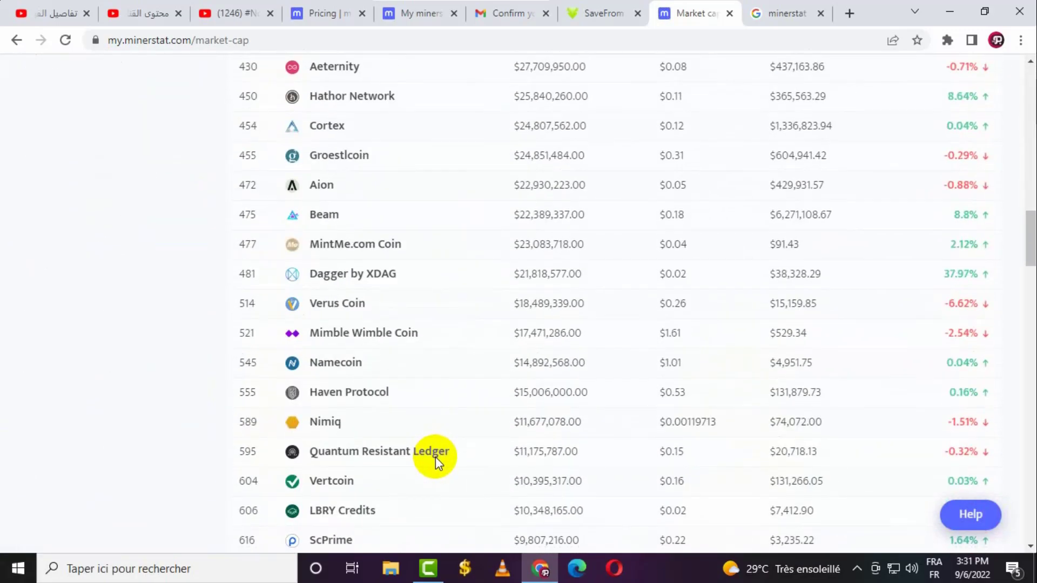
{"action": "scroll", "coordinate": [436, 457], "scroll_direction": "down", "scroll_amount": 20}
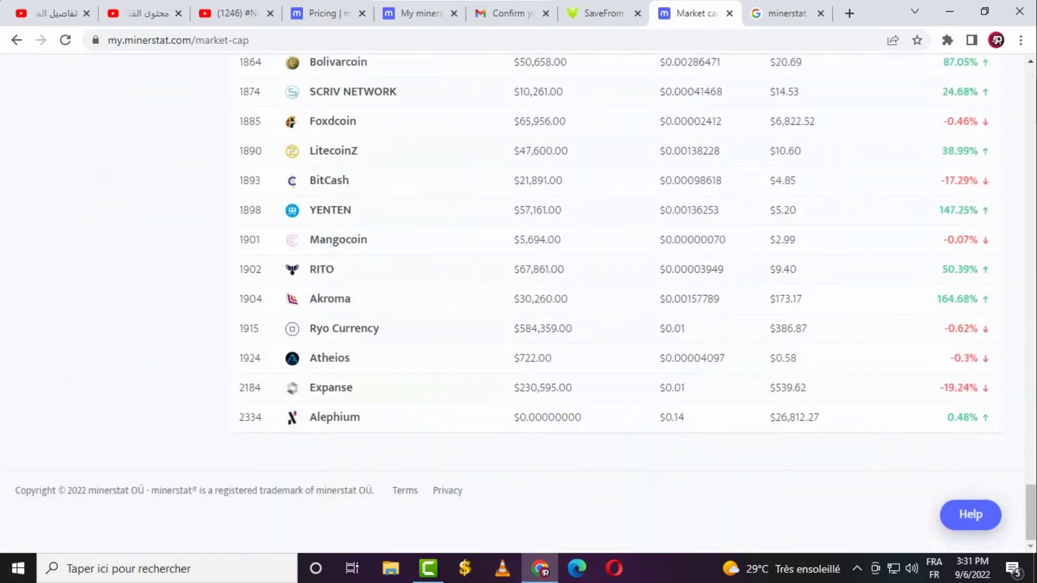
{"action": "left_click_drag", "start_coordinate": [1030, 489], "coordinate": [1031, 70]}
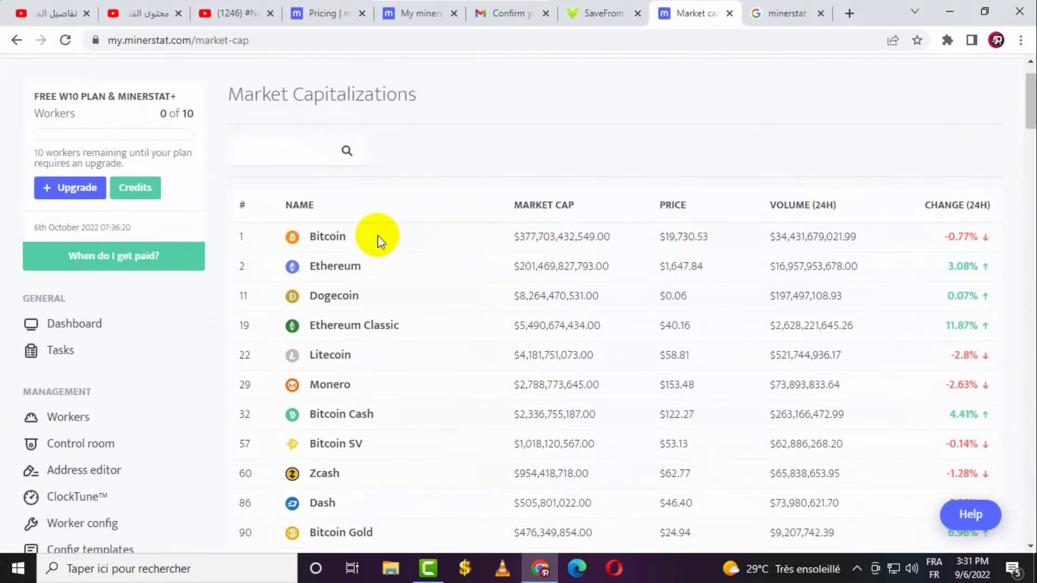
- Examine Bitcoin's market cap, price, 24-hour volume and 24-hour change in the coin list by highlighting its values
{"action": "double_click", "coordinate": [515, 237]}
{"action": "double_click", "coordinate": [675, 237]}
{"action": "double_click", "coordinate": [810, 238]}
{"action": "double_click", "coordinate": [945, 240]}
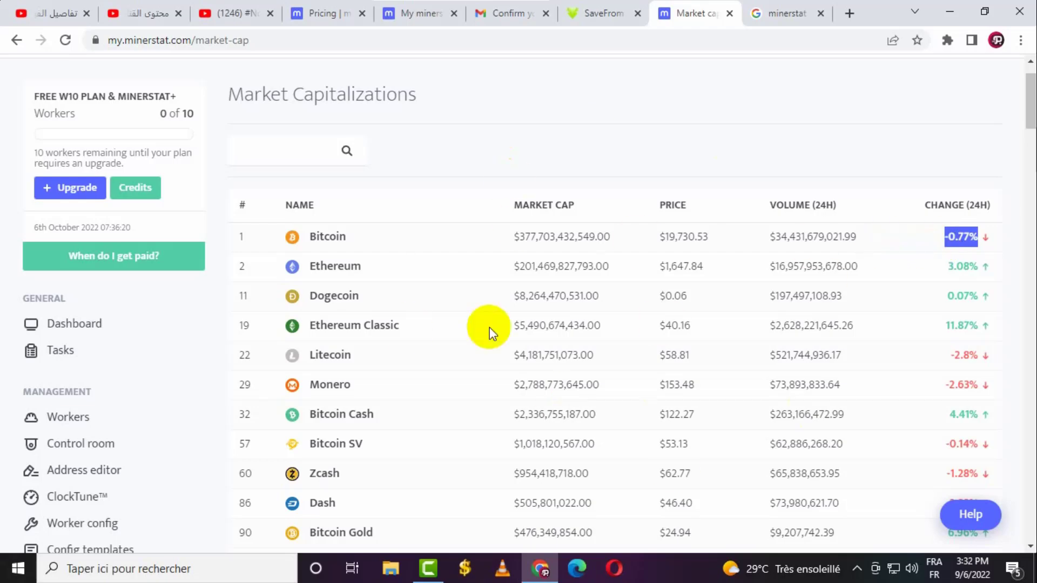
{"action": "left_click", "coordinate": [857, 569]}
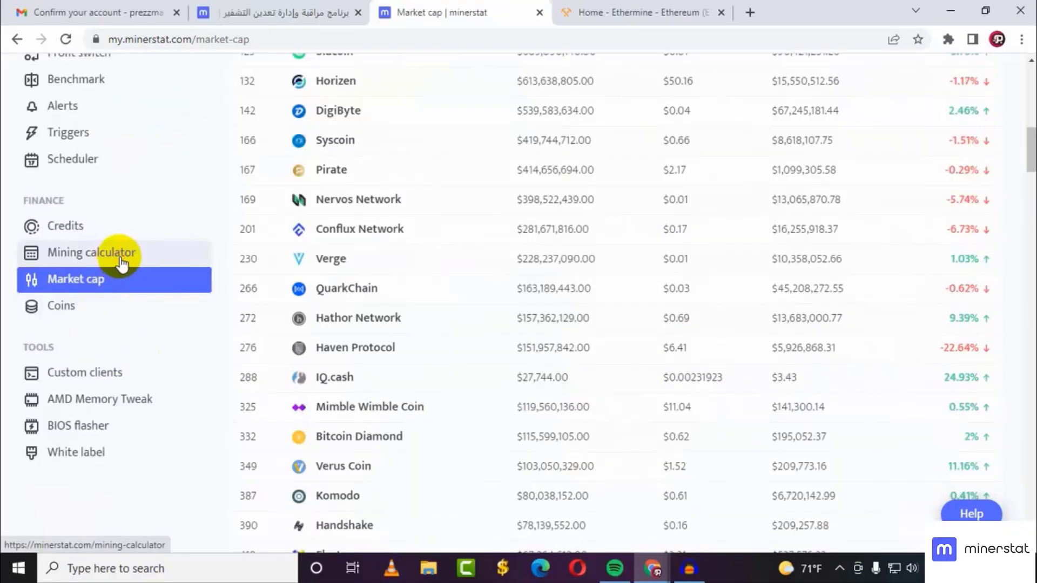
- Open the Mining calculator page and look through its datasets area and the recommended reading section
{"action": "left_click", "coordinate": [120, 258]}
{"action": "scroll", "coordinate": [637, 430], "scroll_direction": "down", "scroll_amount": 5}
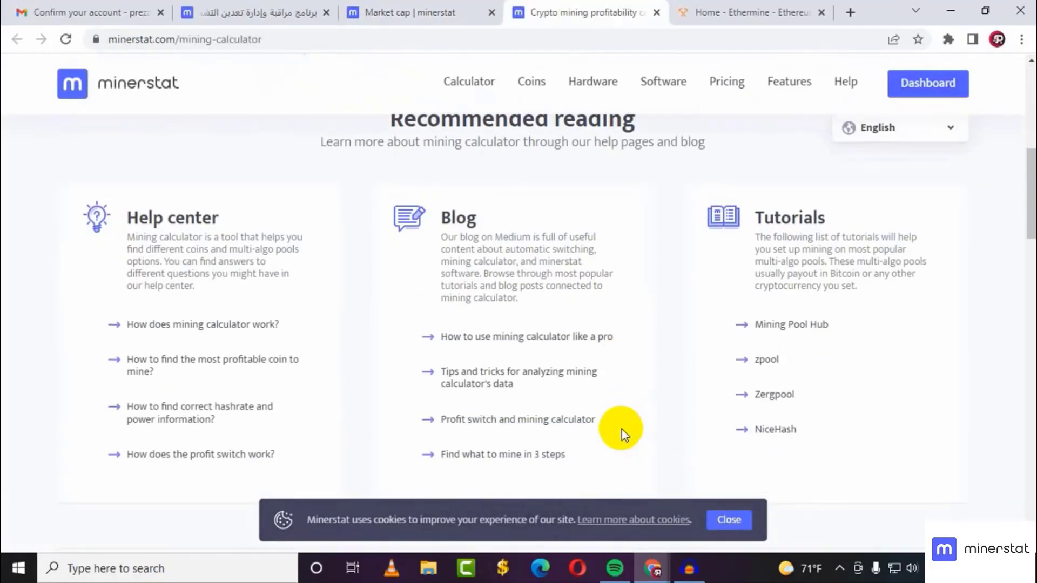
{"action": "scroll", "coordinate": [621, 429], "scroll_direction": "up", "scroll_amount": 5}
{"action": "scroll", "coordinate": [426, 338], "scroll_direction": "down", "scroll_amount": 6}
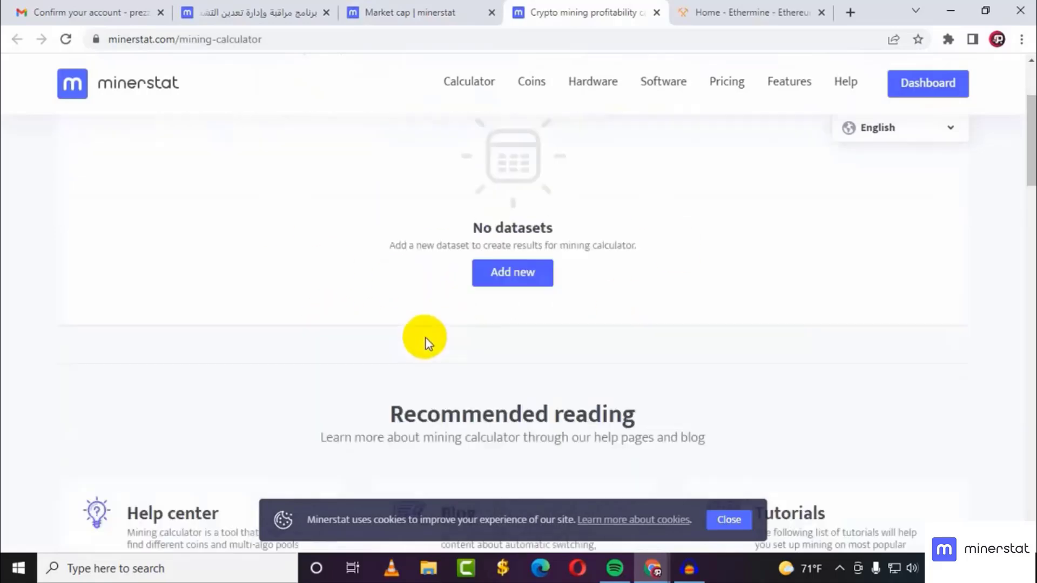
{"action": "scroll", "coordinate": [426, 338], "scroll_direction": "up", "scroll_amount": 6}
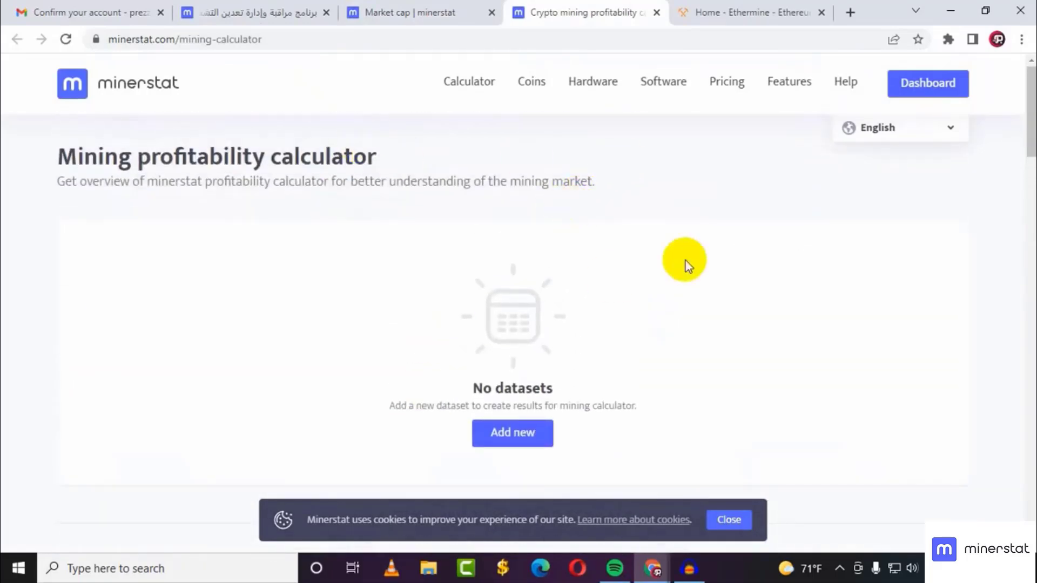
- Switch to the ethermine.org page, examine its pool statistics and recently mined blocks, and return to the mining calculator
{"action": "left_click", "coordinate": [789, 8]}
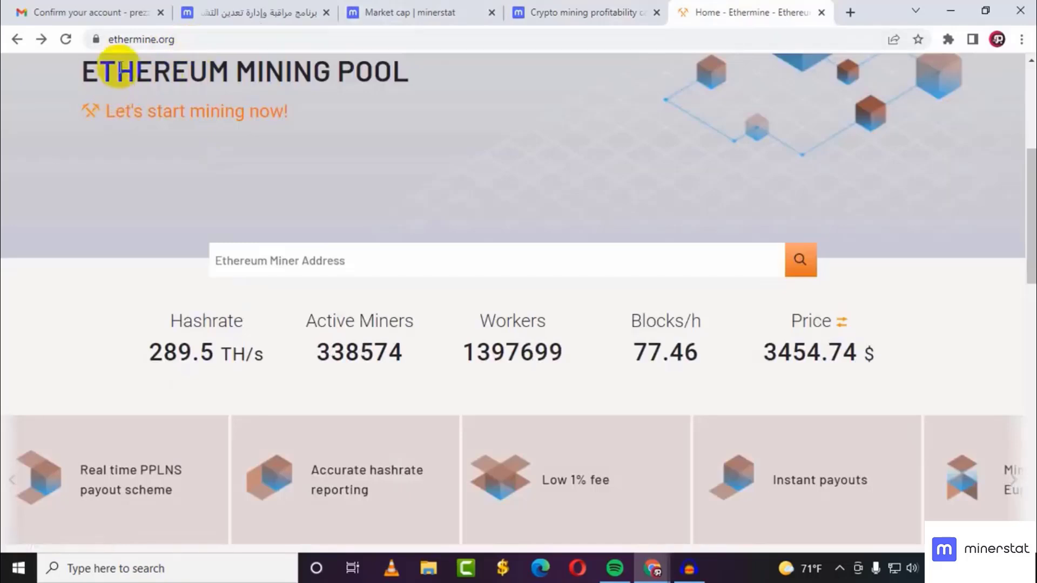
{"action": "left_click", "coordinate": [178, 40]}
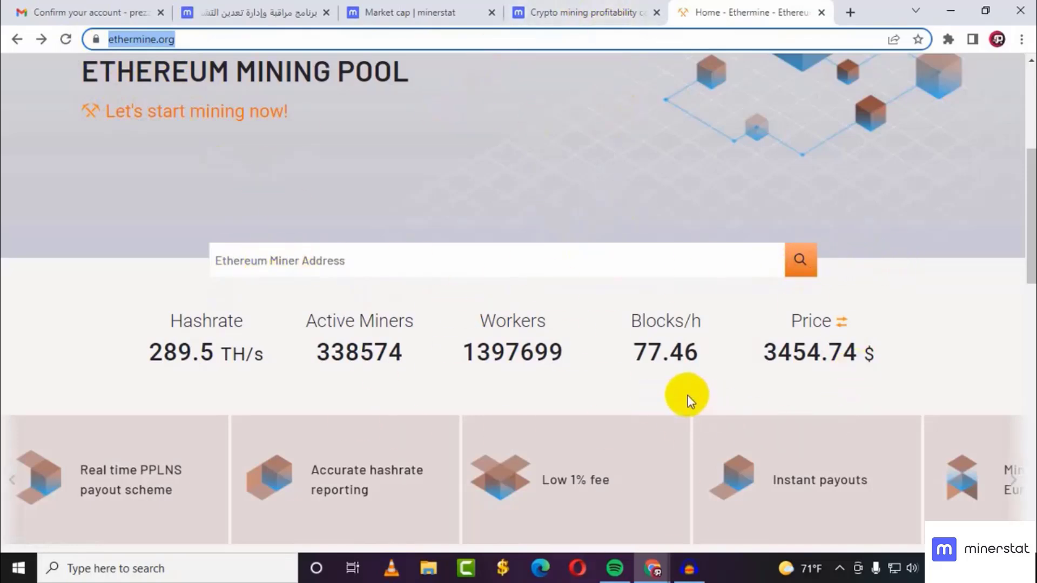
{"action": "scroll", "coordinate": [688, 396], "scroll_direction": "down", "scroll_amount": 5}
{"action": "scroll", "coordinate": [688, 394], "scroll_direction": "up", "scroll_amount": 3}
{"action": "scroll", "coordinate": [688, 394], "scroll_direction": "down", "scroll_amount": 8}
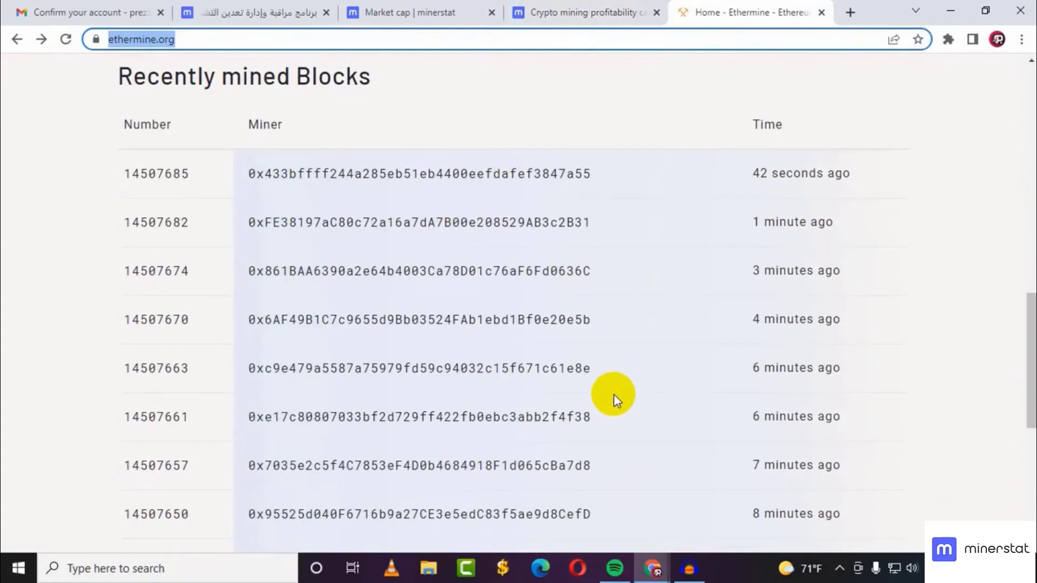
{"action": "scroll", "coordinate": [614, 394], "scroll_direction": "up", "scroll_amount": 10}
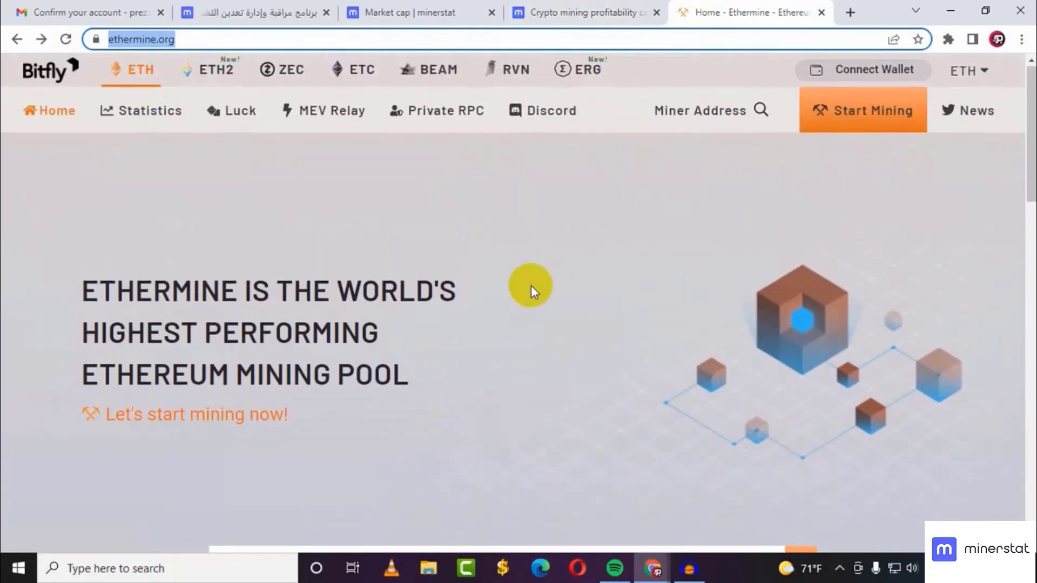
{"action": "scroll", "coordinate": [531, 285], "scroll_direction": "down", "scroll_amount": 6}
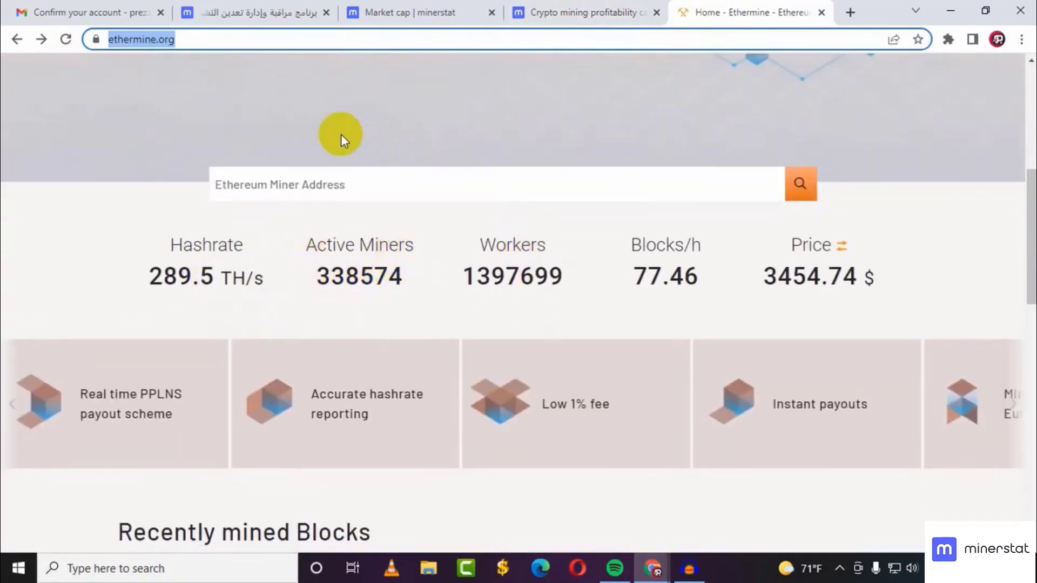
{"action": "left_click", "coordinate": [596, 11]}
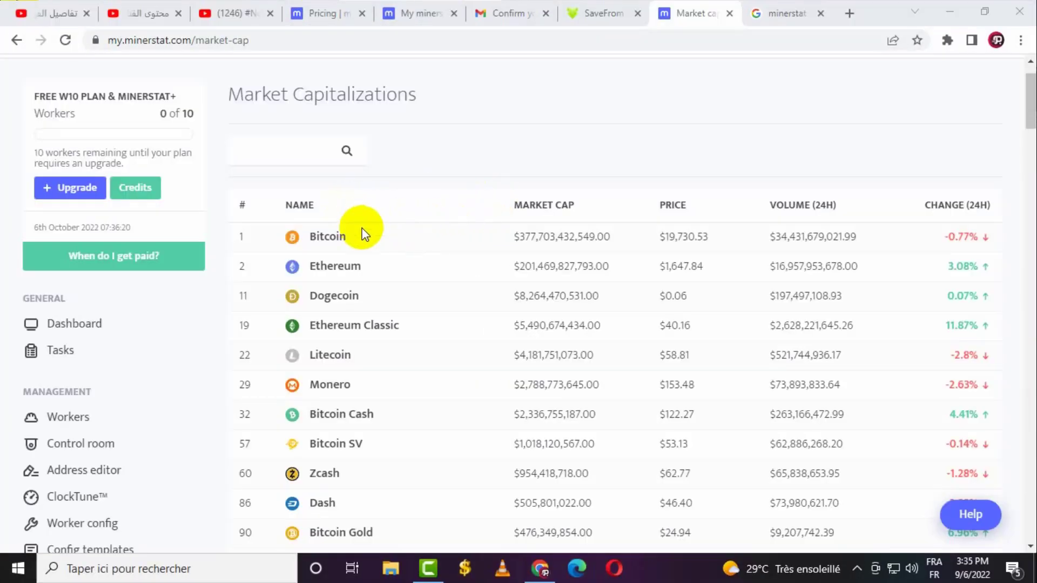
- Look over the Market Capitalizations coin list once more and return to its beginning
{"action": "scroll", "coordinate": [423, 245], "scroll_direction": "down", "scroll_amount": 6}
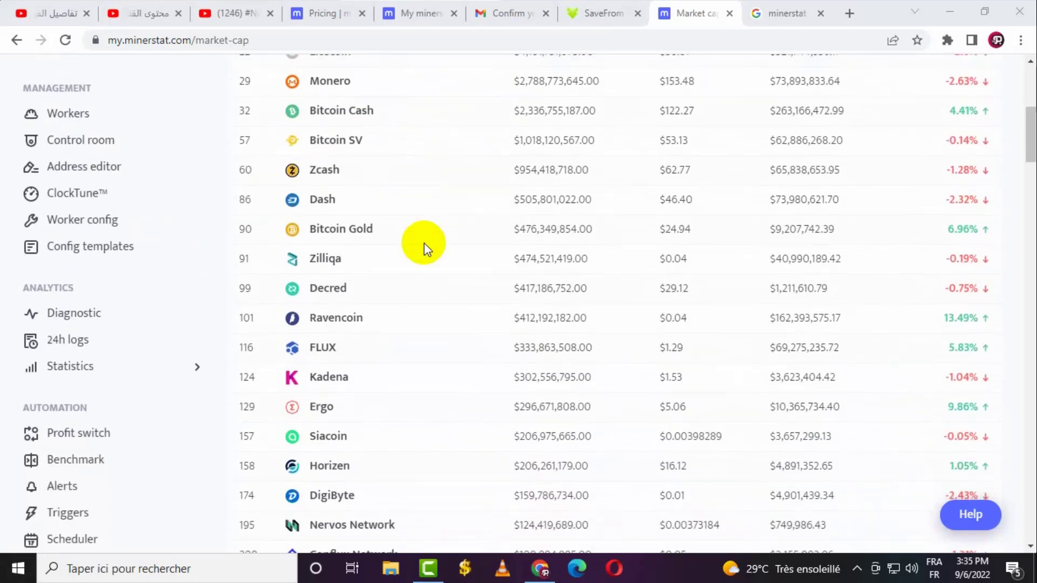
{"action": "scroll", "coordinate": [424, 246], "scroll_direction": "up", "scroll_amount": 5}
{"action": "scroll", "coordinate": [424, 242], "scroll_direction": "up", "scroll_amount": 2}
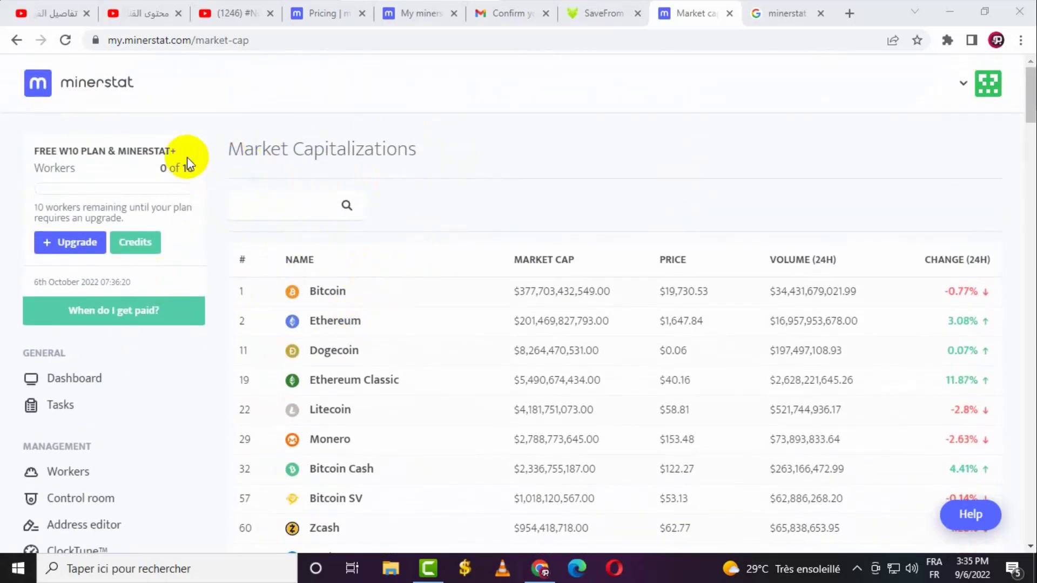
{"action": "left_click_drag", "start_coordinate": [183, 40], "coordinate": [152, 42]}
- Open the plan upgrade order page and examine its worker count, minerstat+, plan duration, order summary, customer data and payment options
{"action": "left_click", "coordinate": [48, 243]}
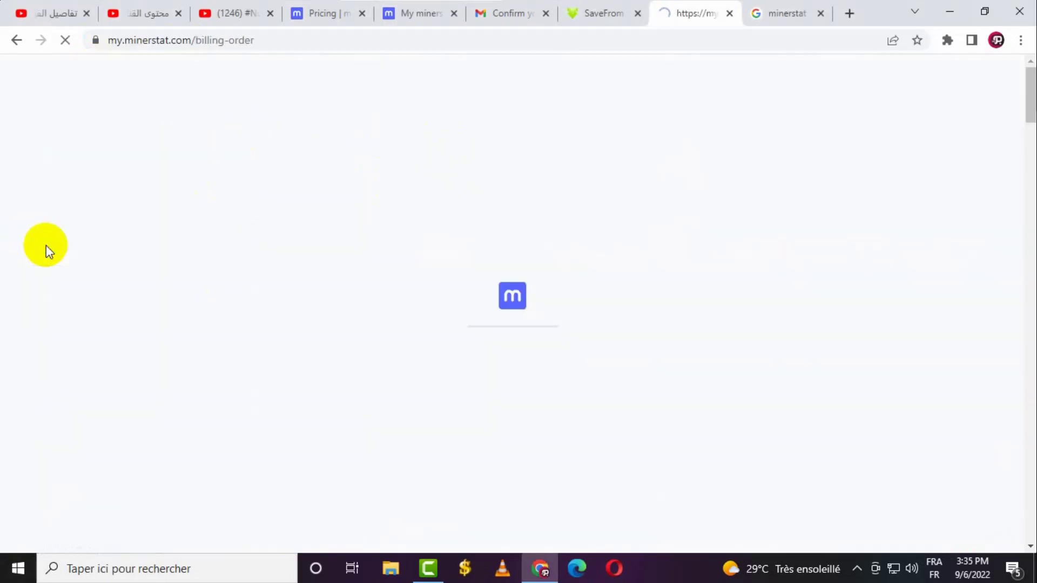
{"action": "scroll", "coordinate": [532, 294], "scroll_direction": "down", "scroll_amount": 4}
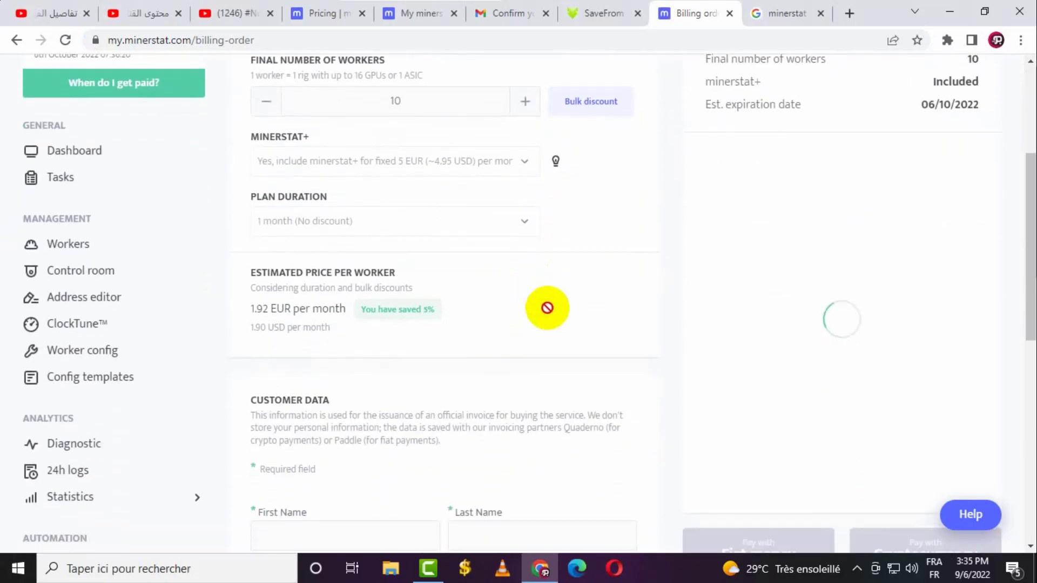
{"action": "scroll", "coordinate": [561, 325], "scroll_direction": "up", "scroll_amount": 1}
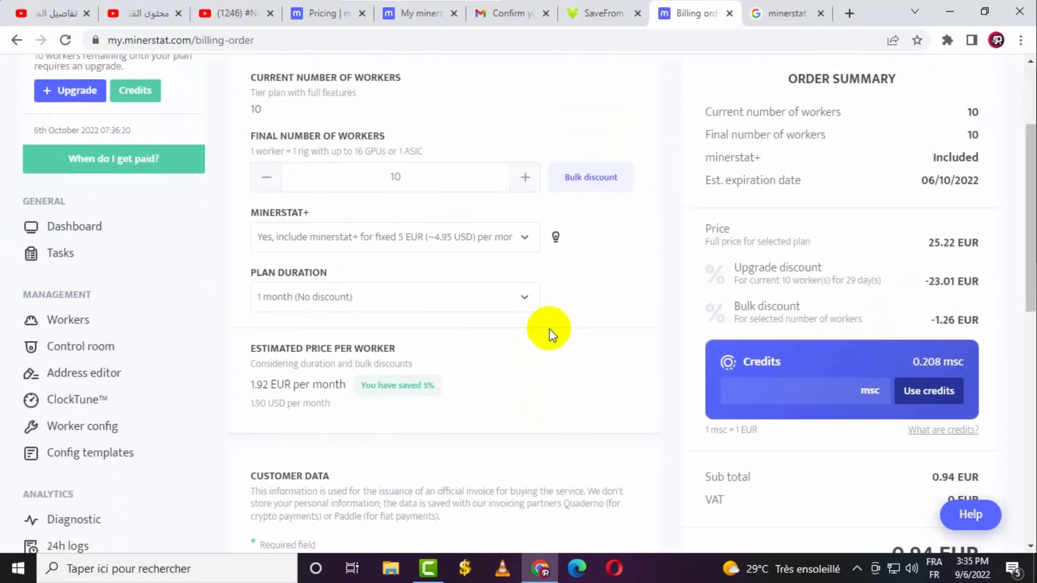
{"action": "scroll", "coordinate": [502, 310], "scroll_direction": "down", "scroll_amount": 5}
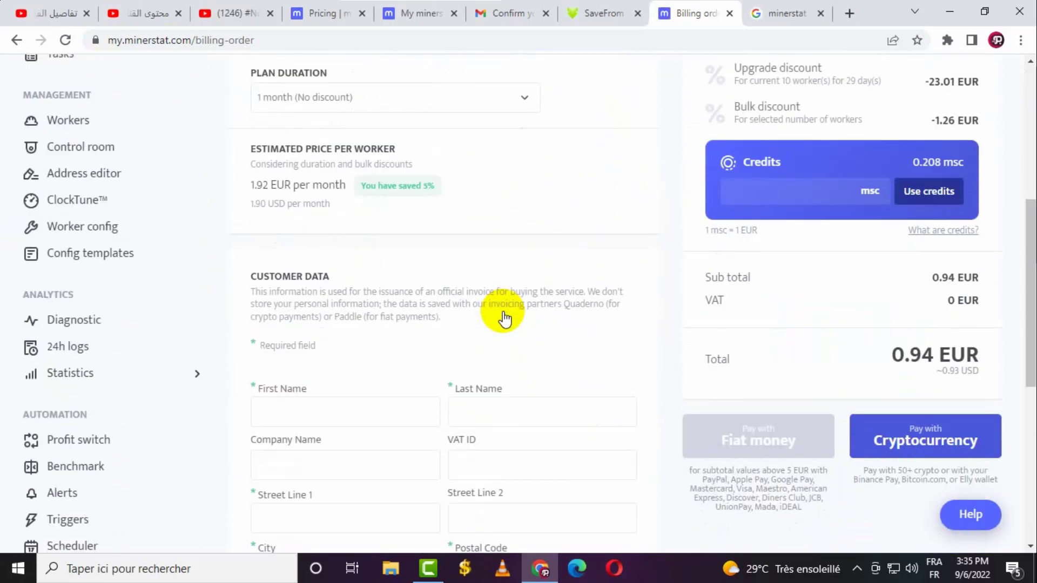
{"action": "scroll", "coordinate": [793, 403], "scroll_direction": "down", "scroll_amount": 2}
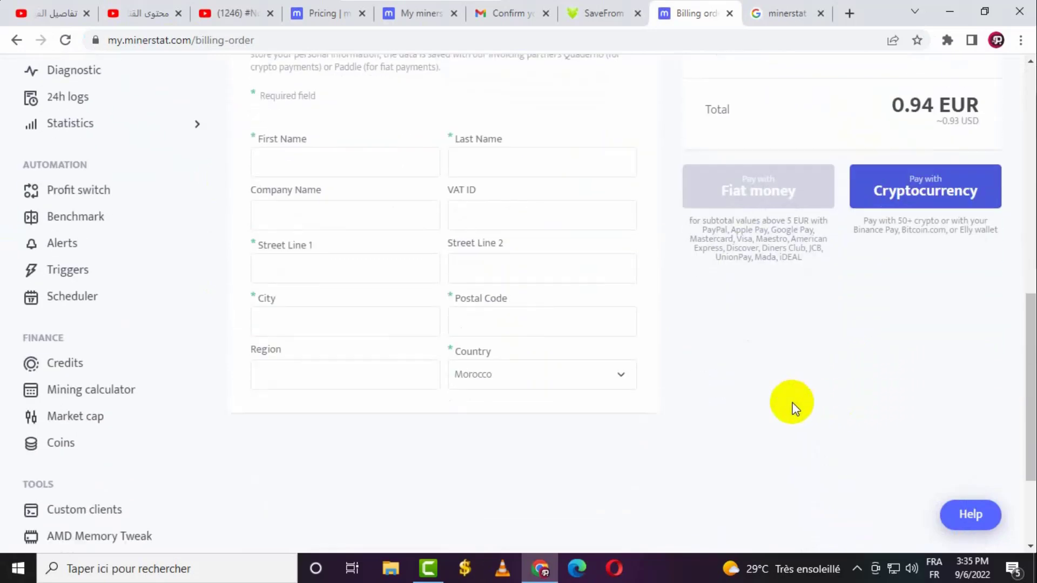
{"action": "scroll", "coordinate": [407, 371], "scroll_direction": "up", "scroll_amount": 3}
{"action": "scroll", "coordinate": [398, 374], "scroll_direction": "up", "scroll_amount": 6}
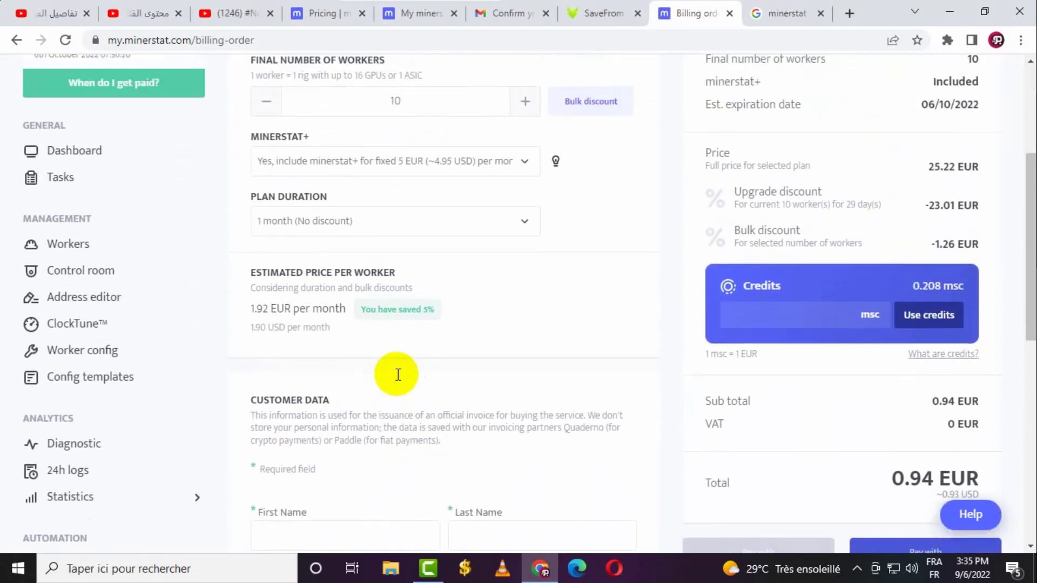
{"action": "scroll", "coordinate": [398, 381], "scroll_direction": "down", "scroll_amount": 1}
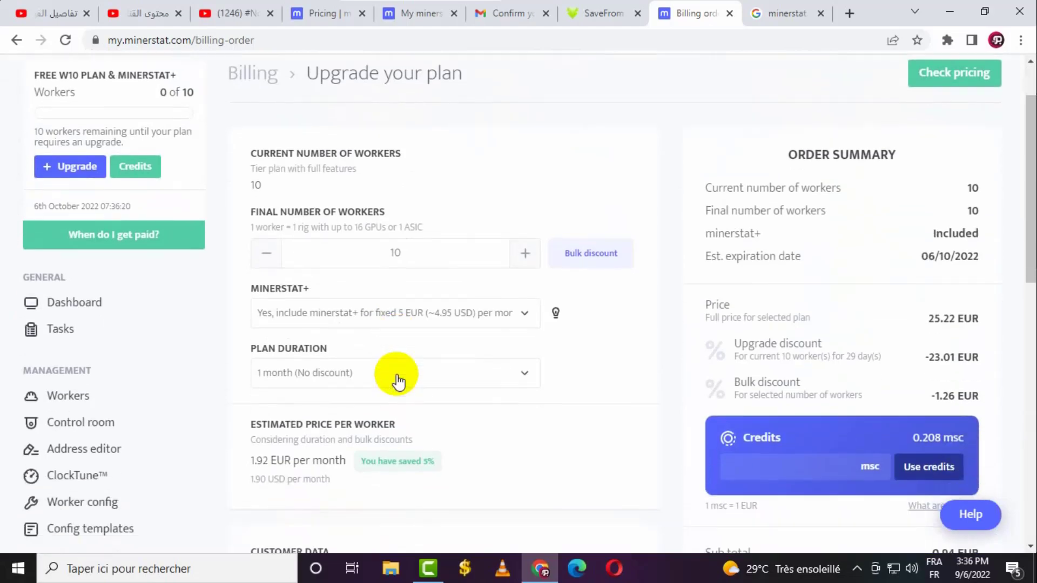
{"action": "scroll", "coordinate": [397, 381], "scroll_direction": "down", "scroll_amount": 10}
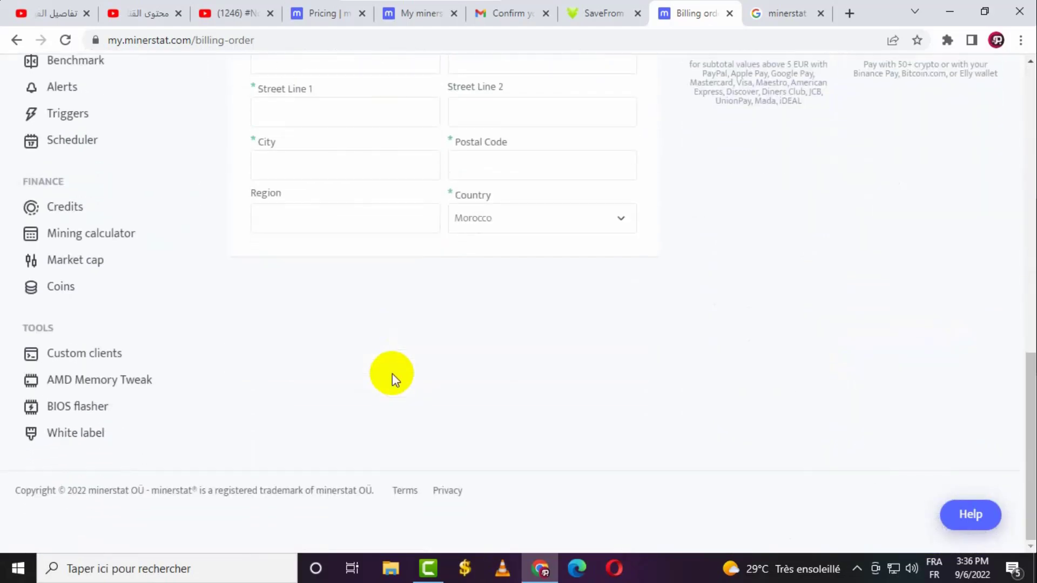
{"action": "scroll", "coordinate": [649, 439], "scroll_direction": "up", "scroll_amount": 10}
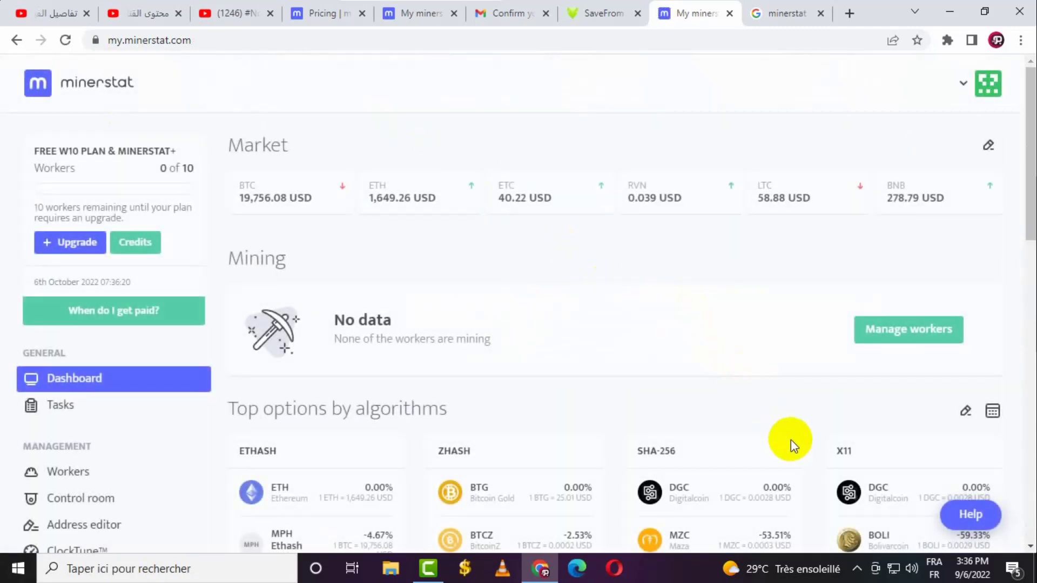
- Return to the Dashboard and examine the top mining options by algorithm
{"action": "scroll", "coordinate": [713, 340], "scroll_direction": "down", "scroll_amount": 4}
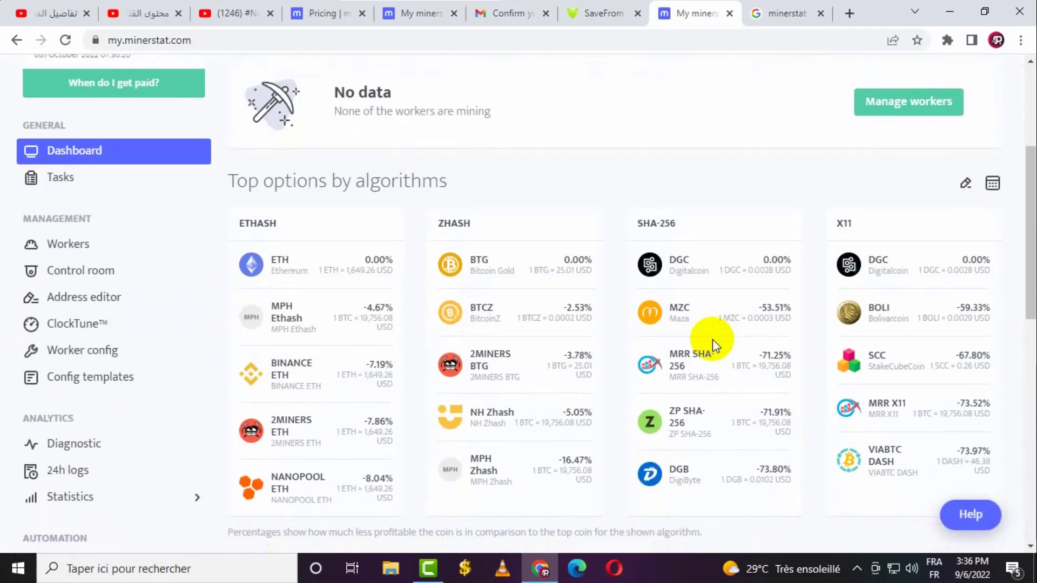
{"action": "left_click", "coordinate": [858, 566]}
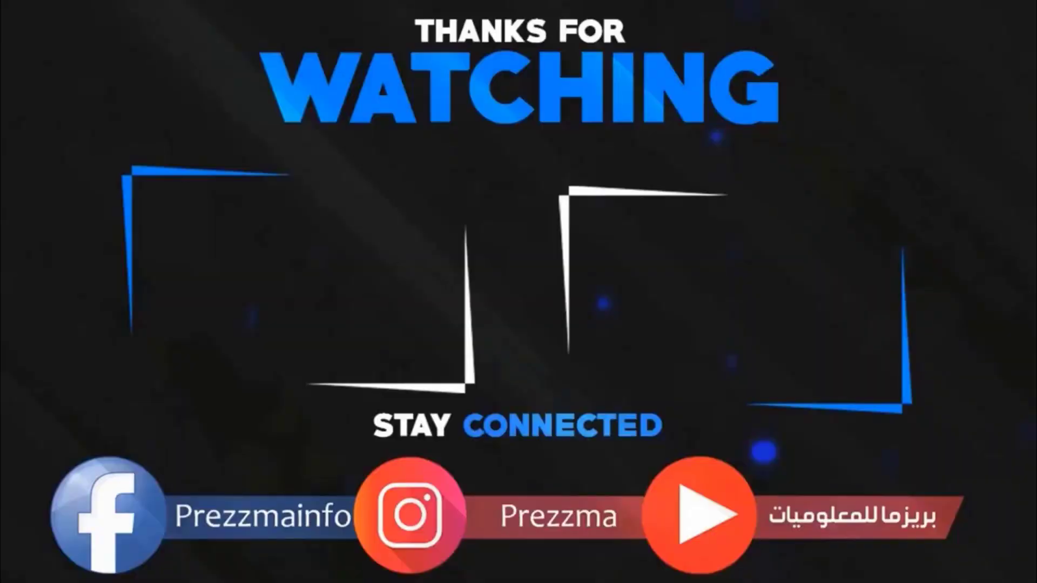